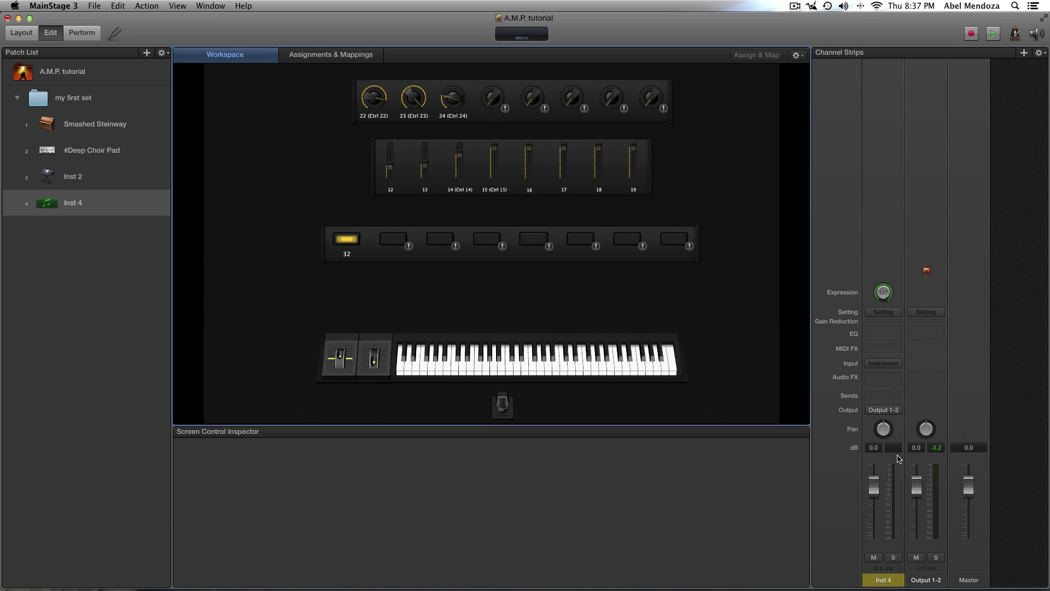
# - Review Smashed Steinway, #Deep Choir Pad and Inst 2, then open the Inst 4 name for editing
pyautogui.click(98, 129)
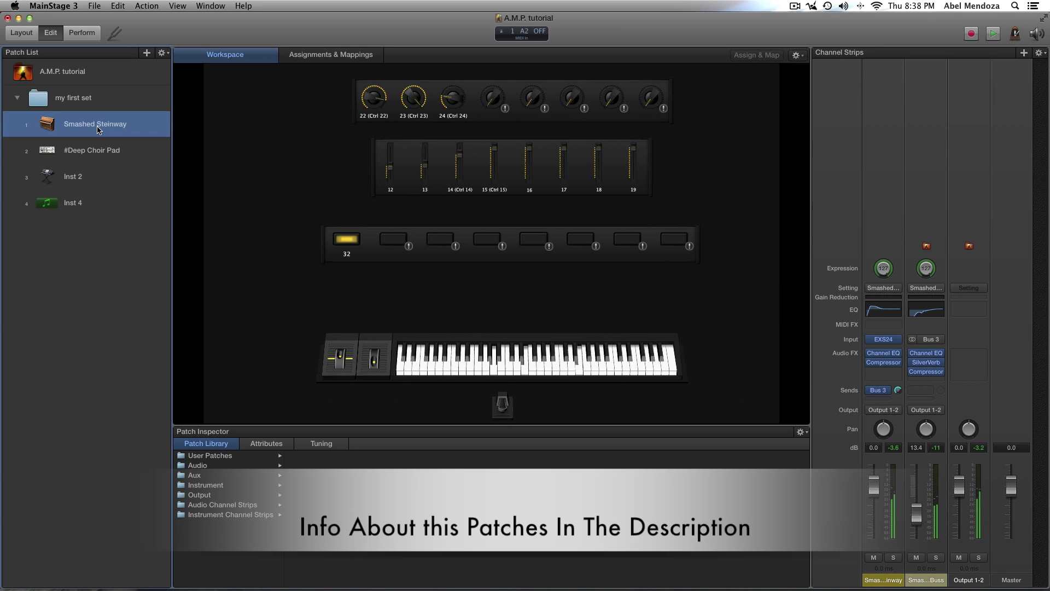
pyautogui.press('Down')
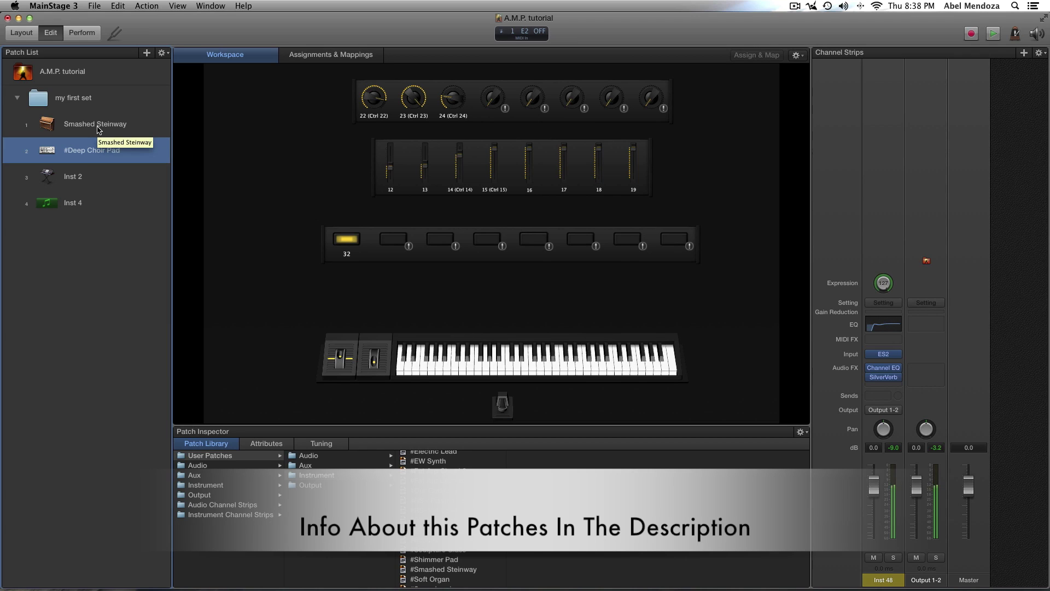
pyautogui.press('Down')
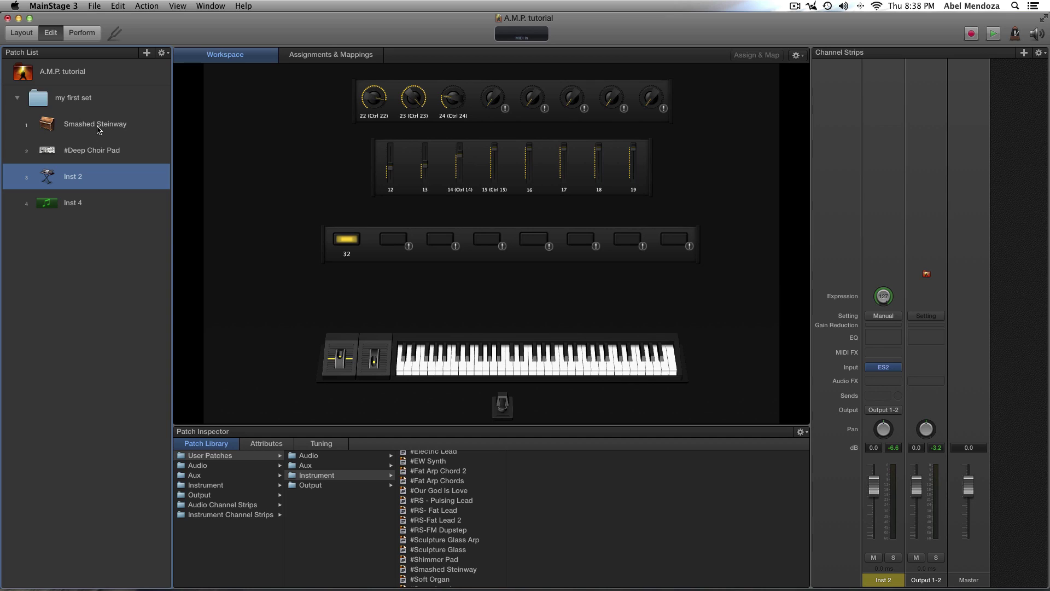
pyautogui.press('Down')
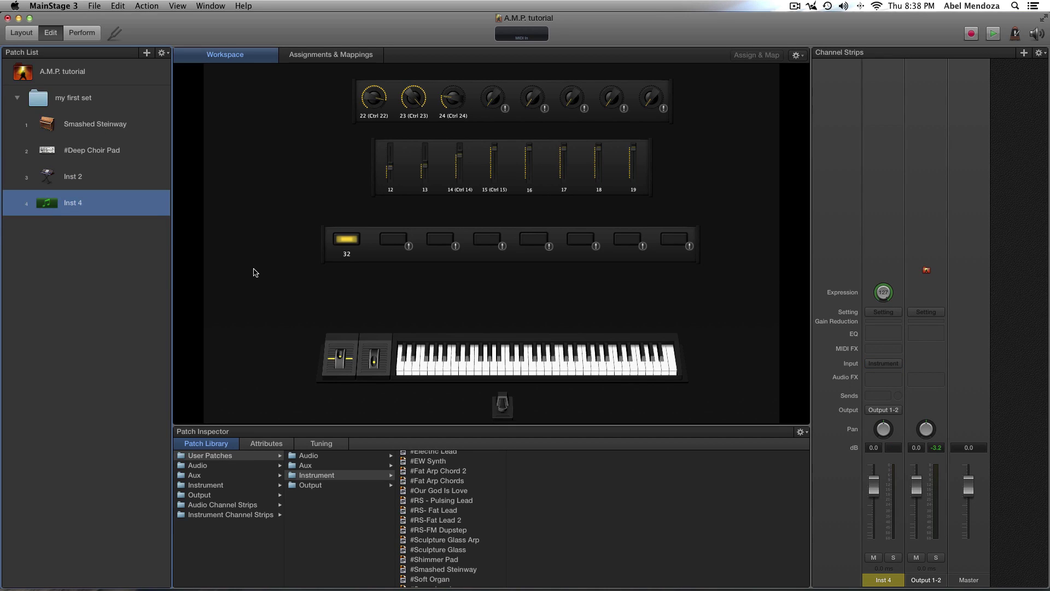
pyautogui.doubleClick(73, 202)
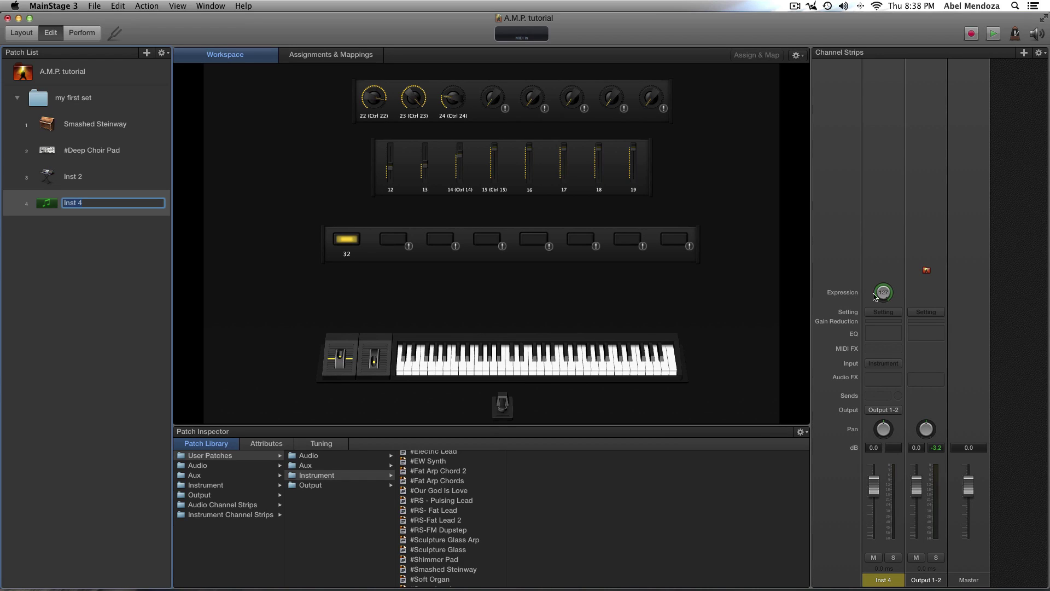
# - Keep the Inst 4 name unchanged and bring up its channel strip Setting menu
pyautogui.press('Return')
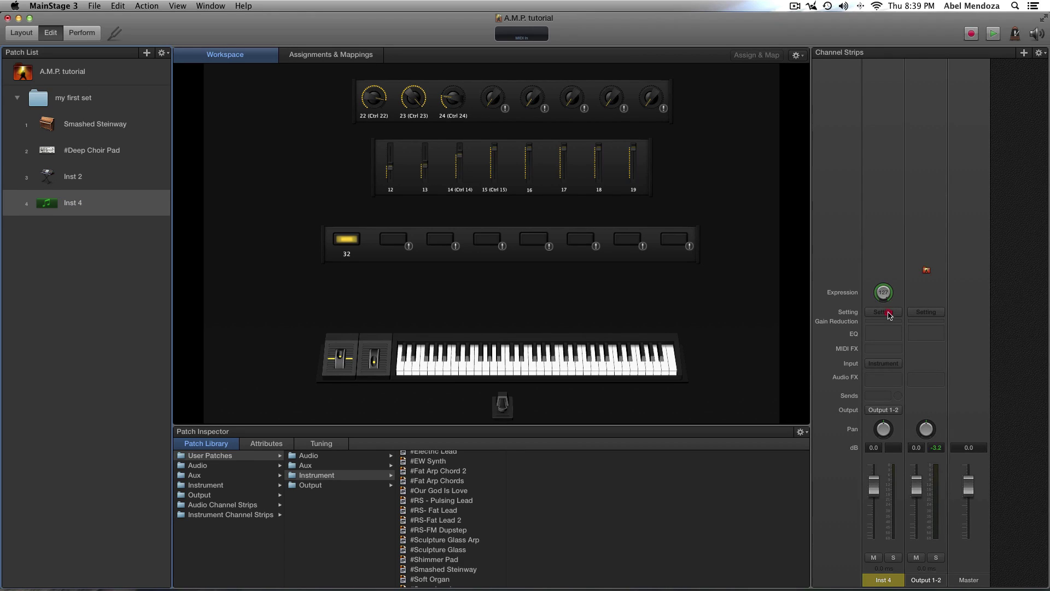
pyautogui.click(885, 314)
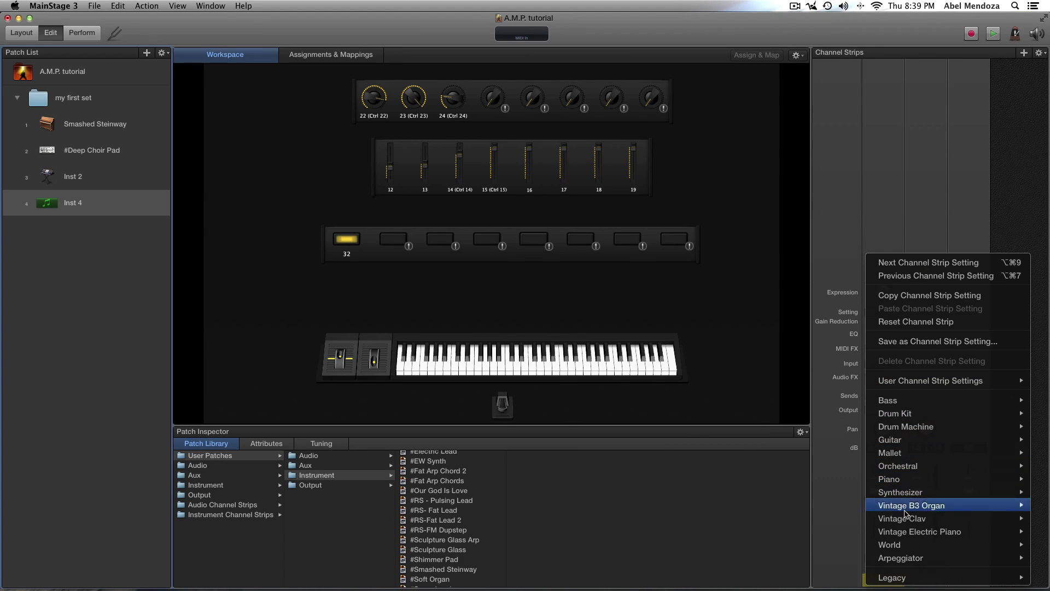
# - Browse Synthesizer > Classics settings for Inst 4, then dismiss the menu, leaving it on Manual
pyautogui.moveTo(897, 452)
pyautogui.moveTo(903, 492)
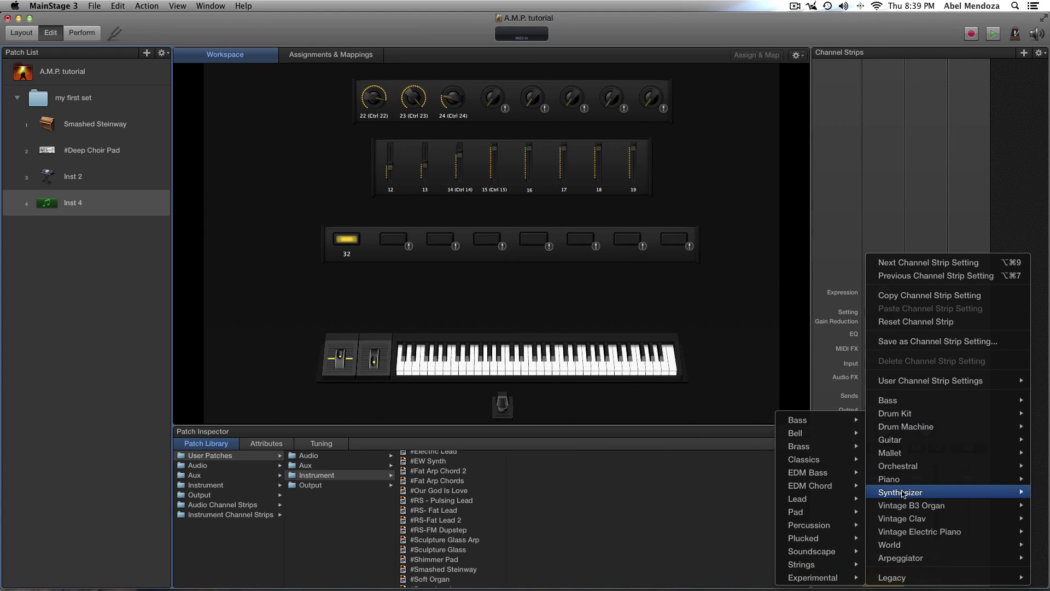
pyautogui.moveTo(810, 459)
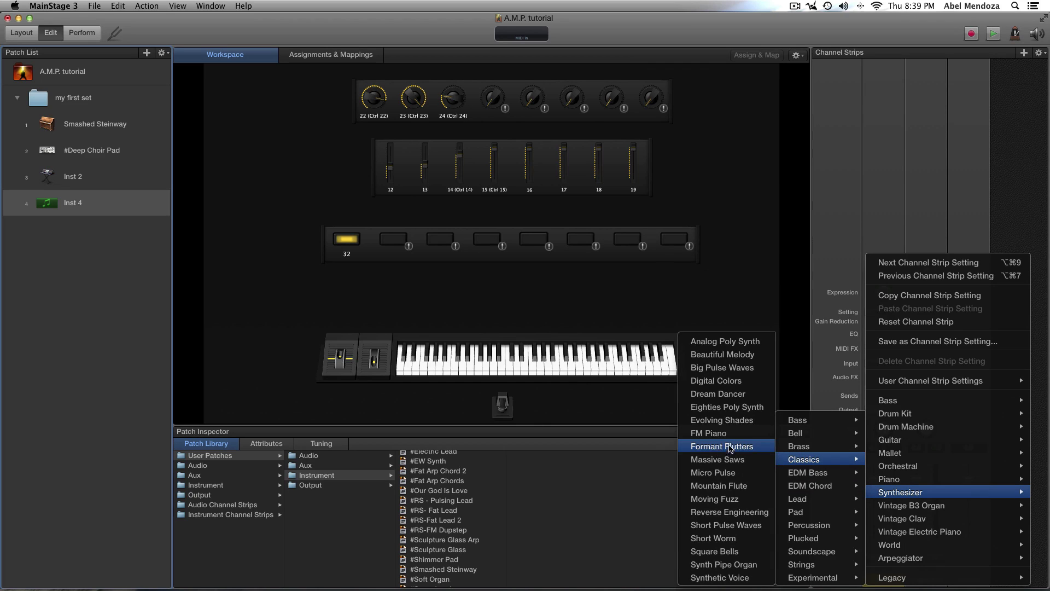
pyautogui.click(659, 473)
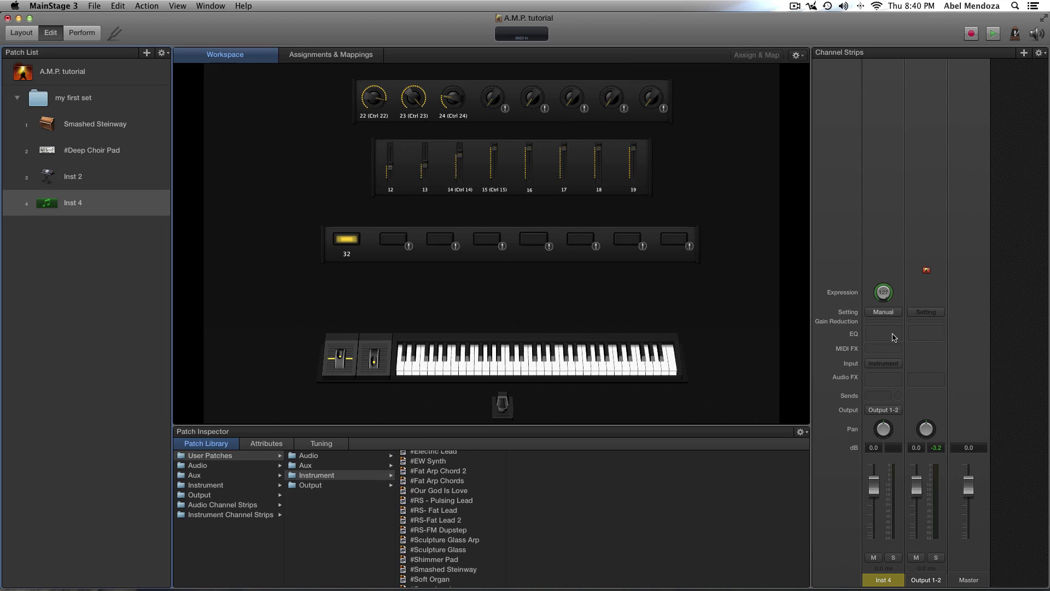
pyautogui.click(898, 365)
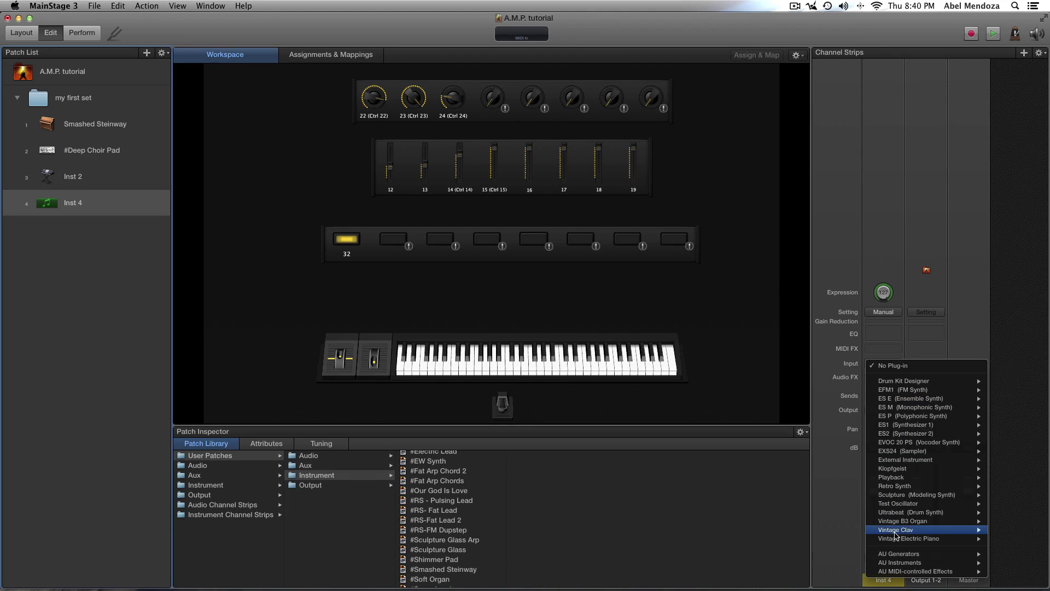
pyautogui.moveTo(903, 413)
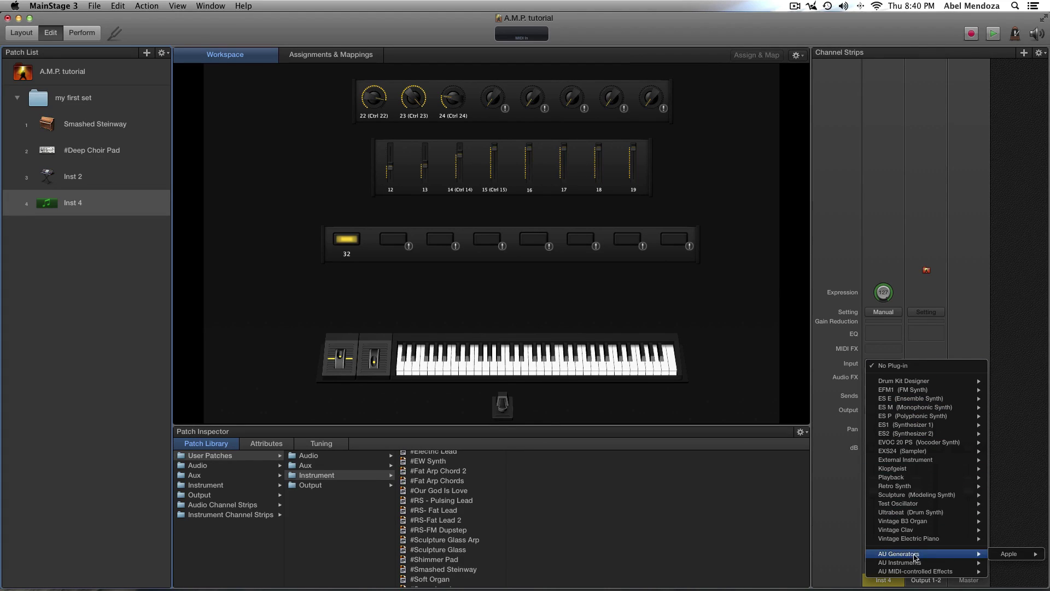
pyautogui.moveTo(909, 563)
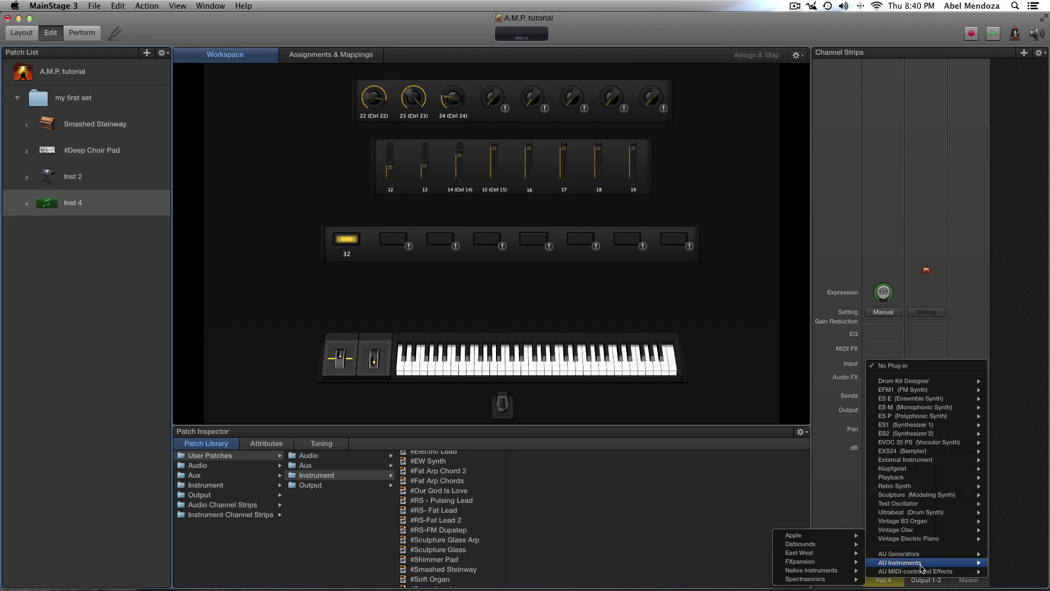
pyautogui.moveTo(835, 565)
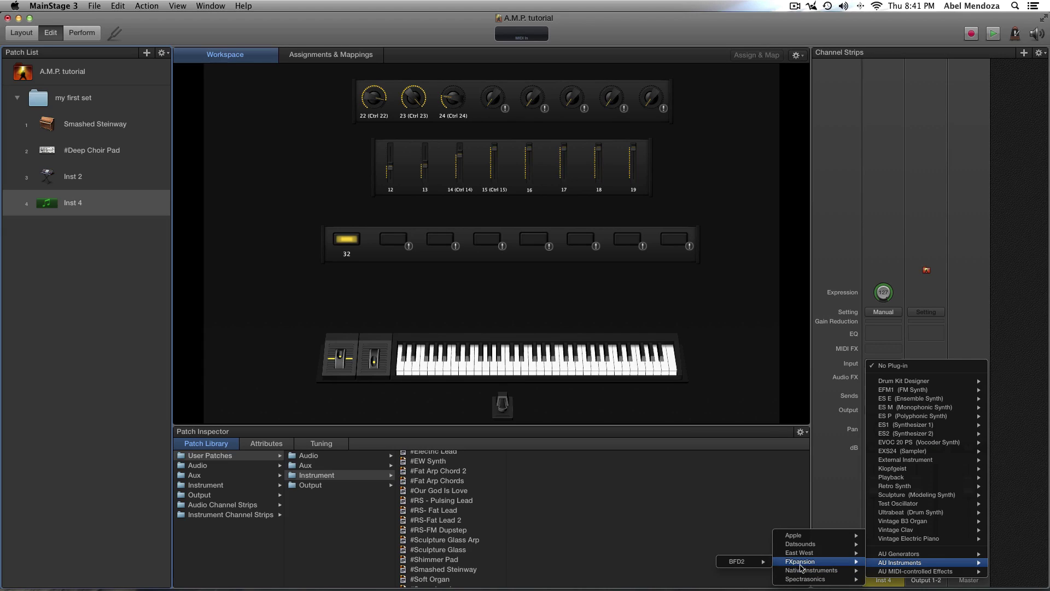
pyautogui.moveTo(812, 545)
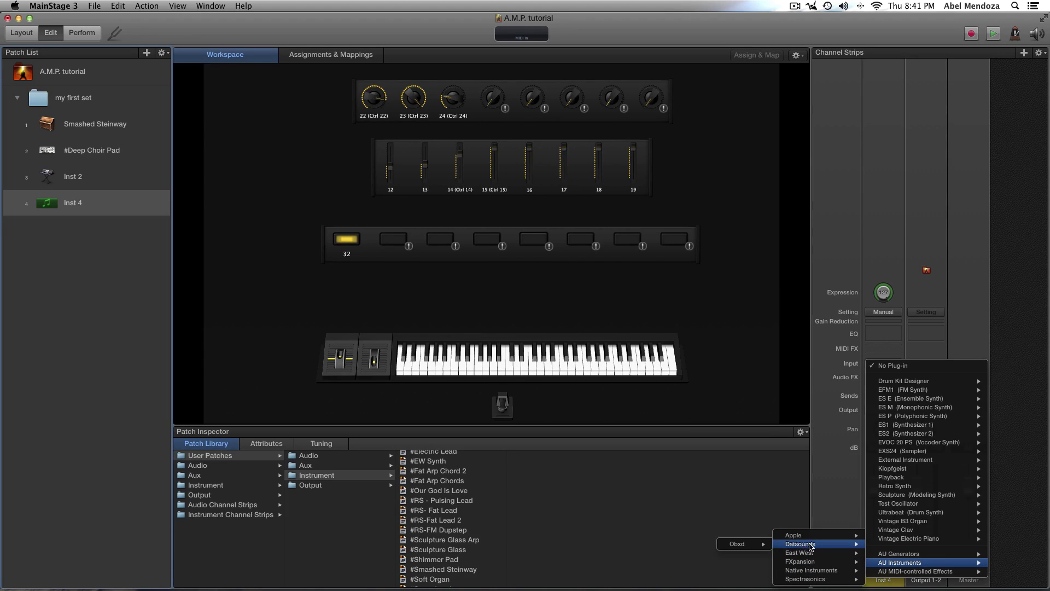
pyautogui.click(839, 498)
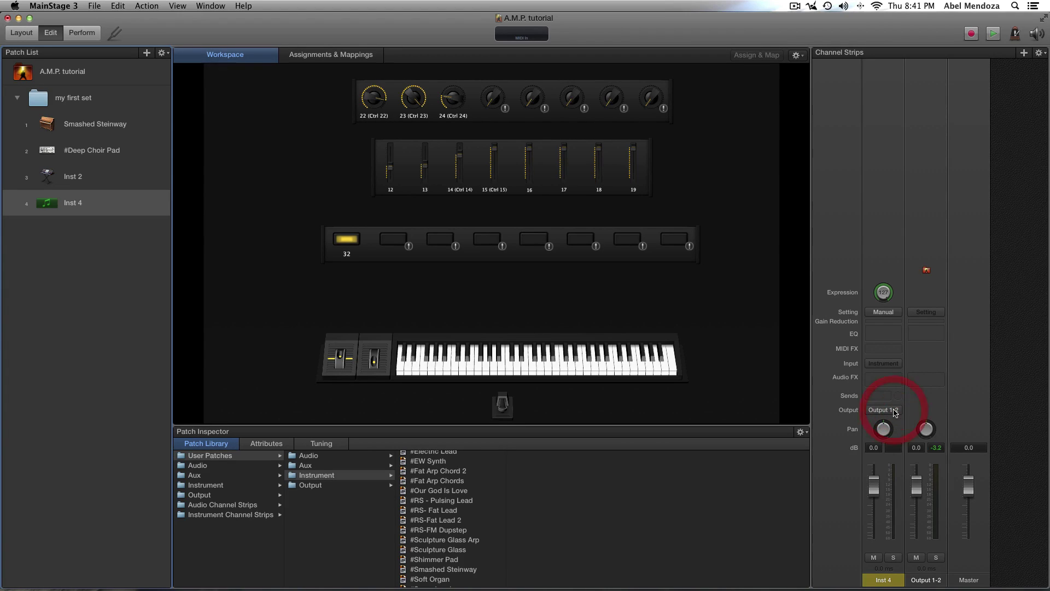
pyautogui.click(888, 412)
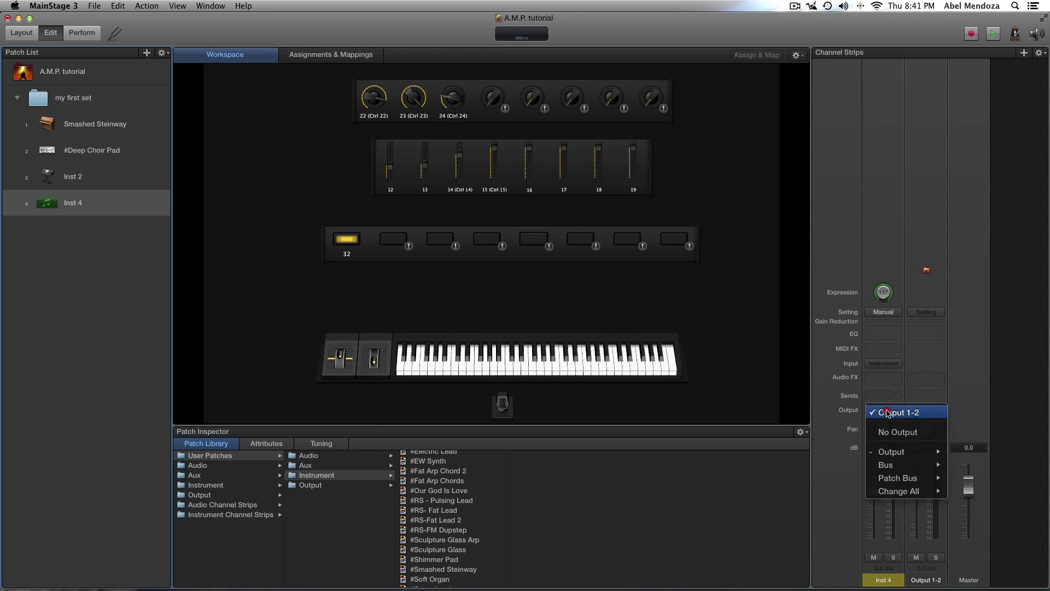
pyautogui.moveTo(882, 491)
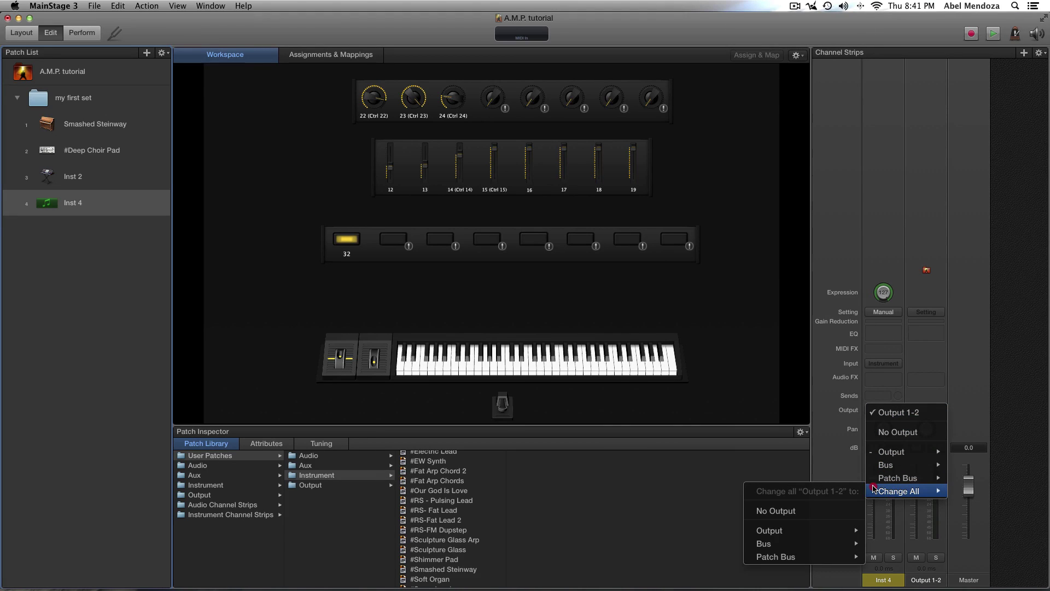
pyautogui.click(840, 444)
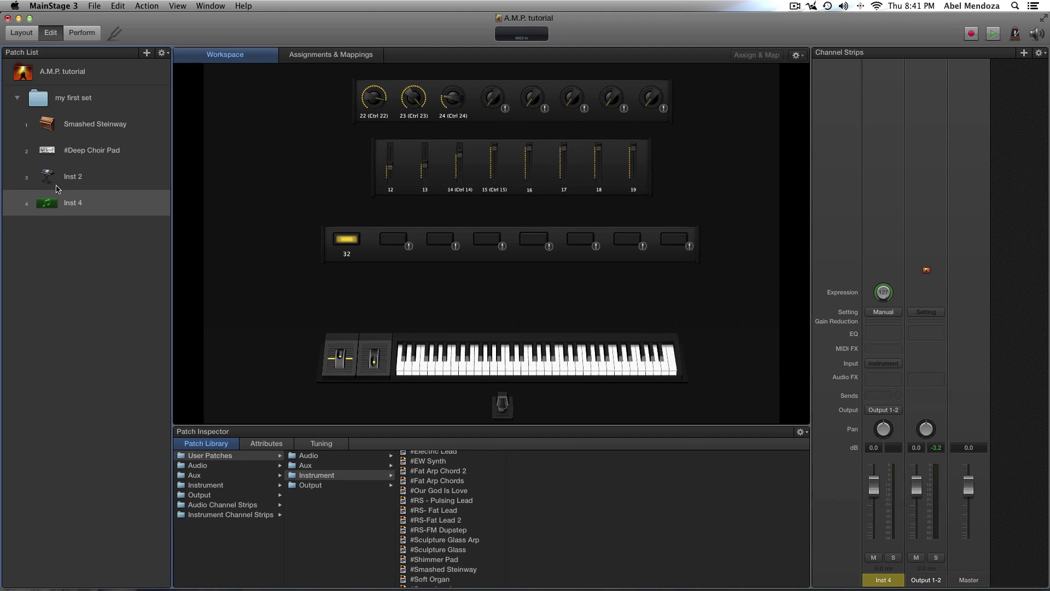
# - Select Inst 2 and browse its Audio FX EQ choices without adding an effect
pyautogui.click(74, 184)
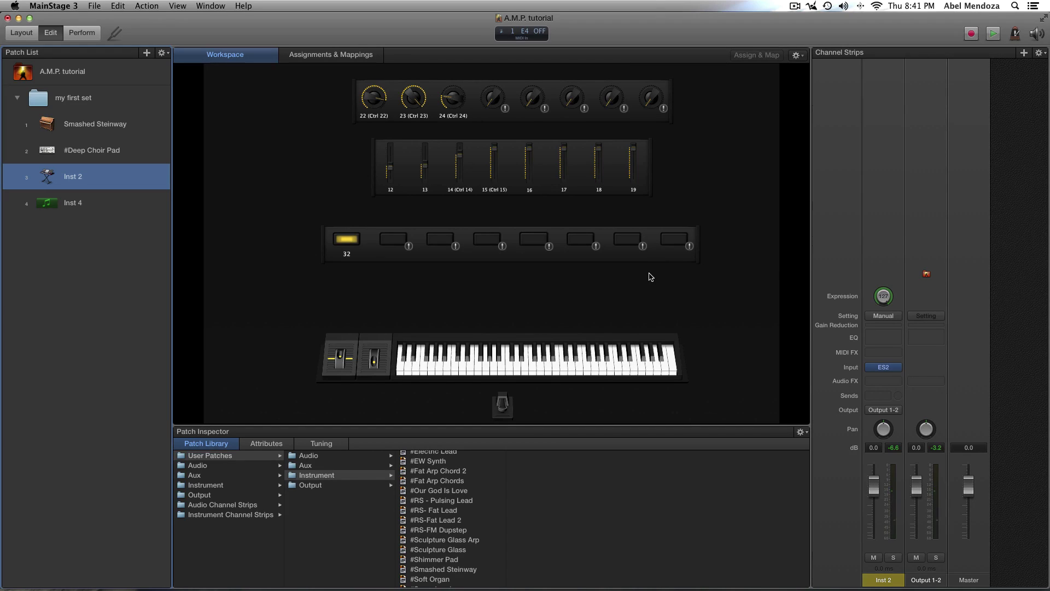
pyautogui.moveTo(889, 368)
pyautogui.click(895, 385)
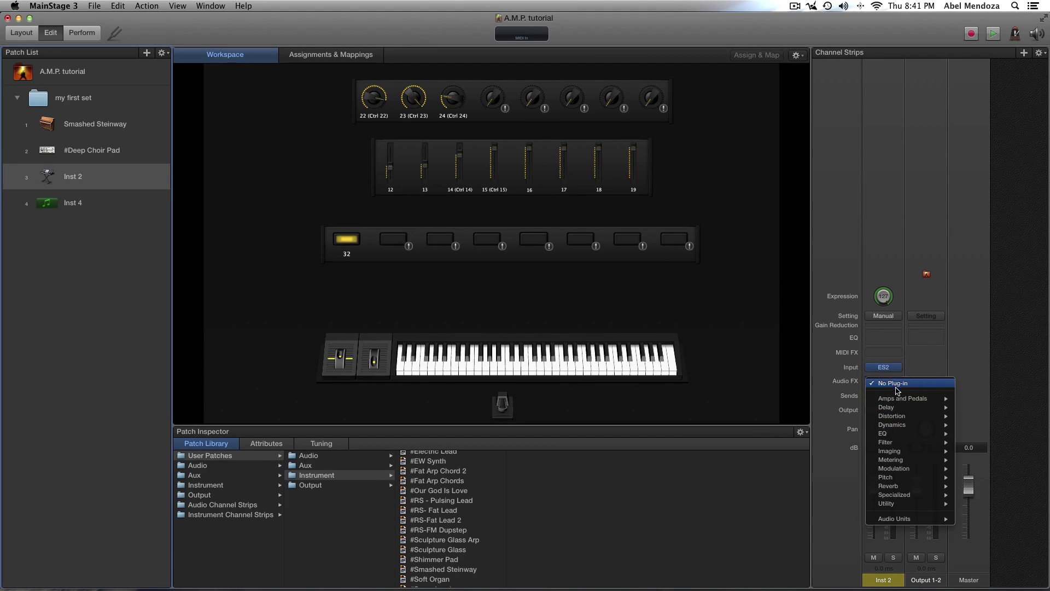
pyautogui.click(844, 387)
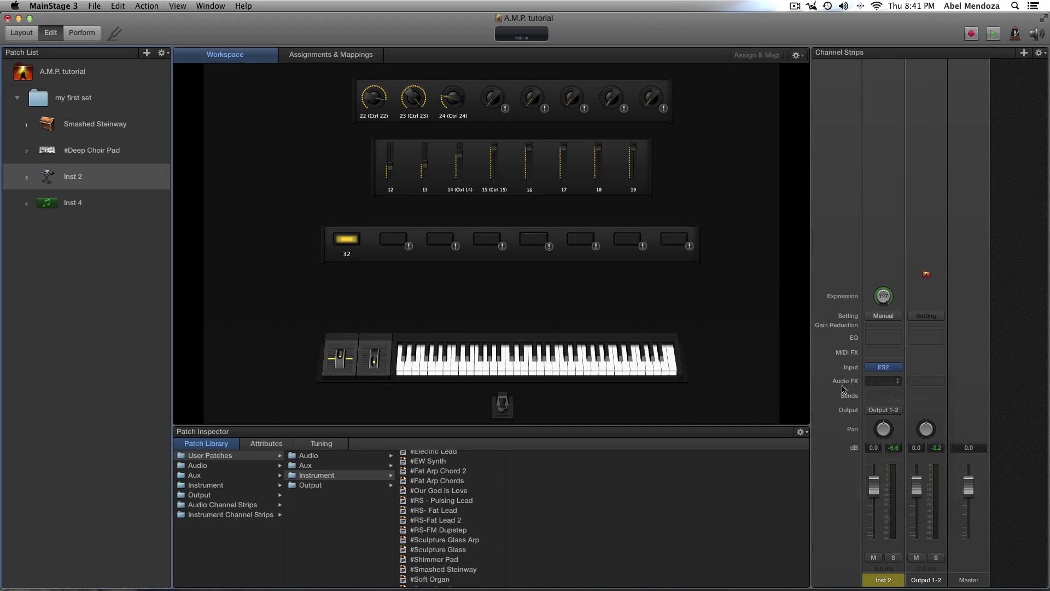
pyautogui.click(884, 381)
pyautogui.moveTo(889, 435)
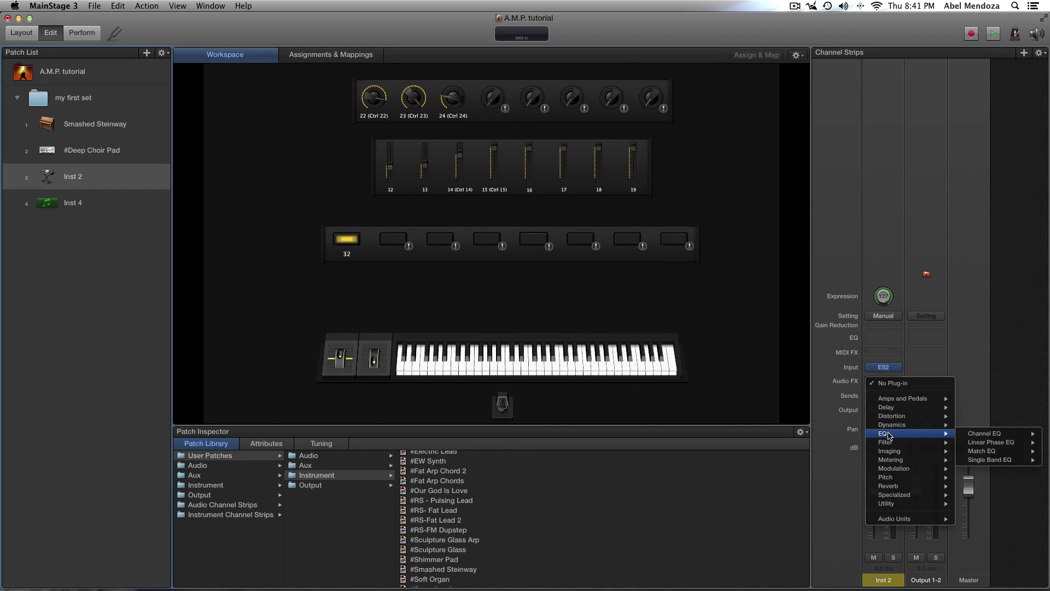
pyautogui.click(824, 377)
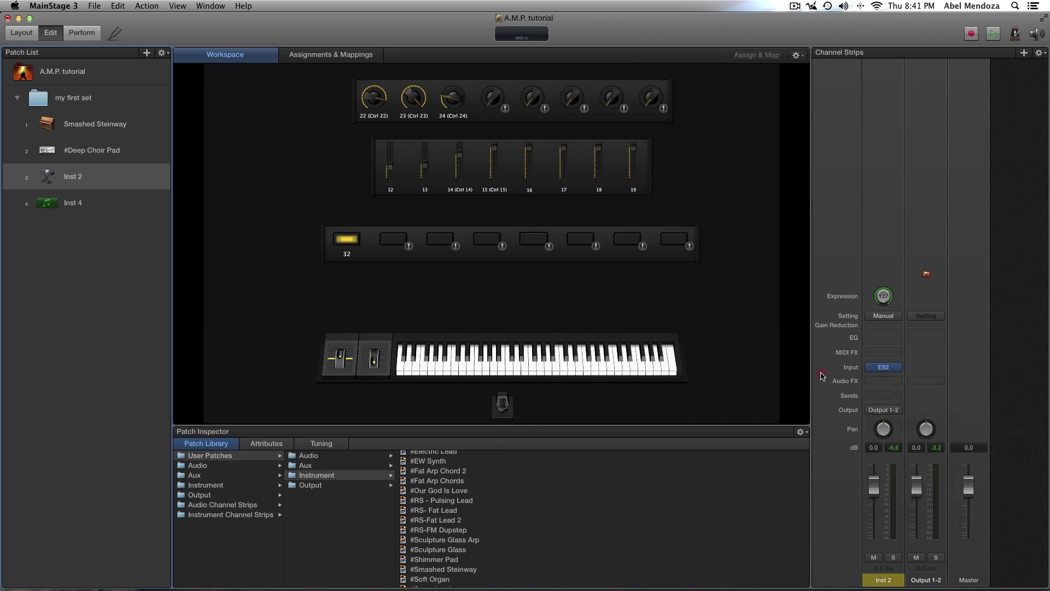
pyautogui.click(889, 339)
# - Switch on the Channel EQ's 20 Hz low-cut band for Inst 2 and close the editor
pyautogui.moveTo(260, 57); pyautogui.dragTo(474, 117)
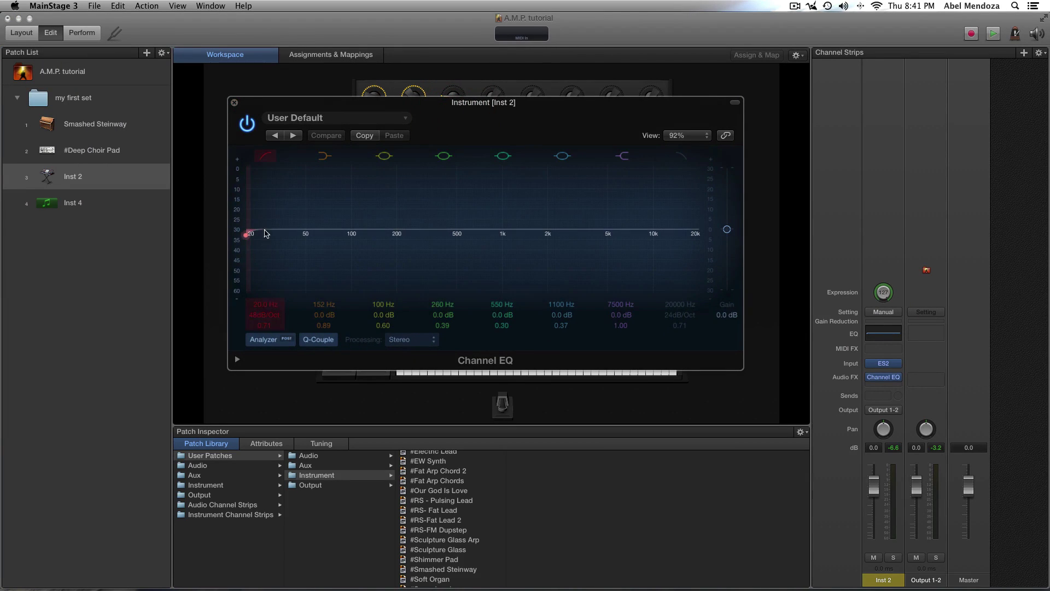
pyautogui.click(325, 219)
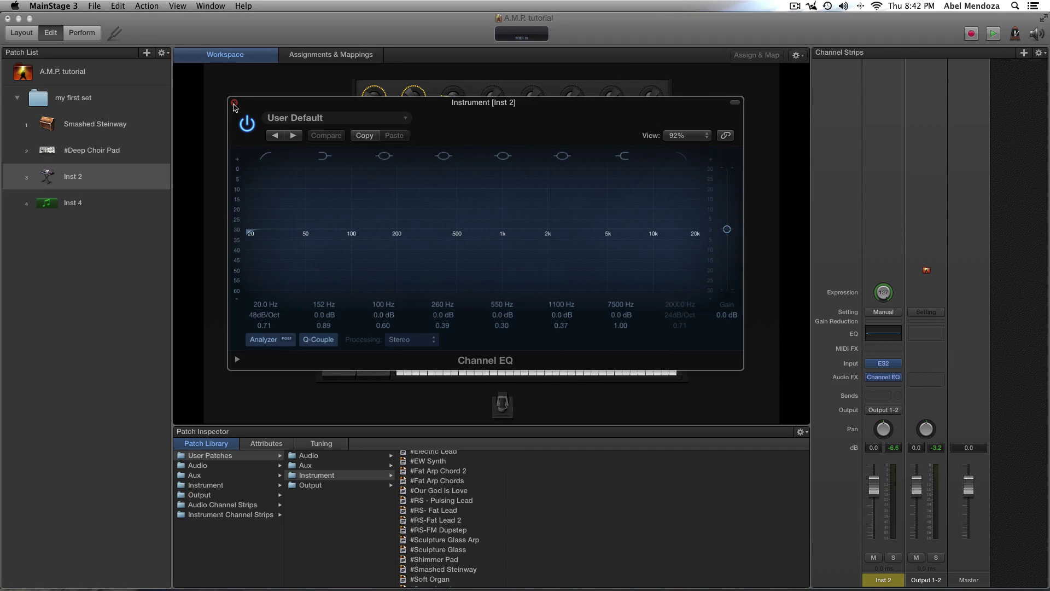
pyautogui.click(235, 104)
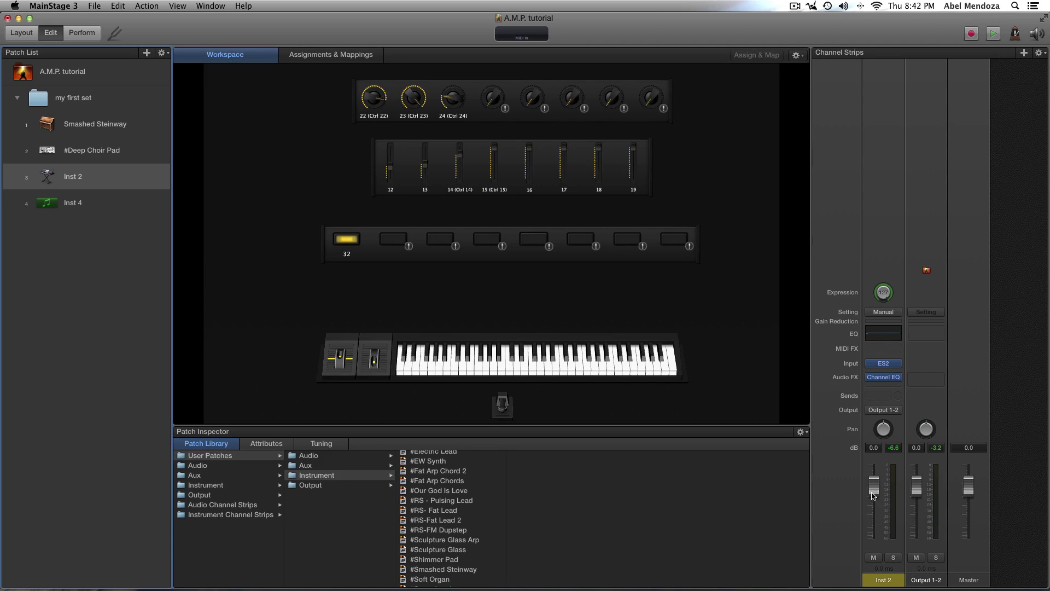
# - Open Inst 2's Compressor window, move it to the workspace centre, and close it
pyautogui.moveTo(886, 381)
pyautogui.click(887, 323)
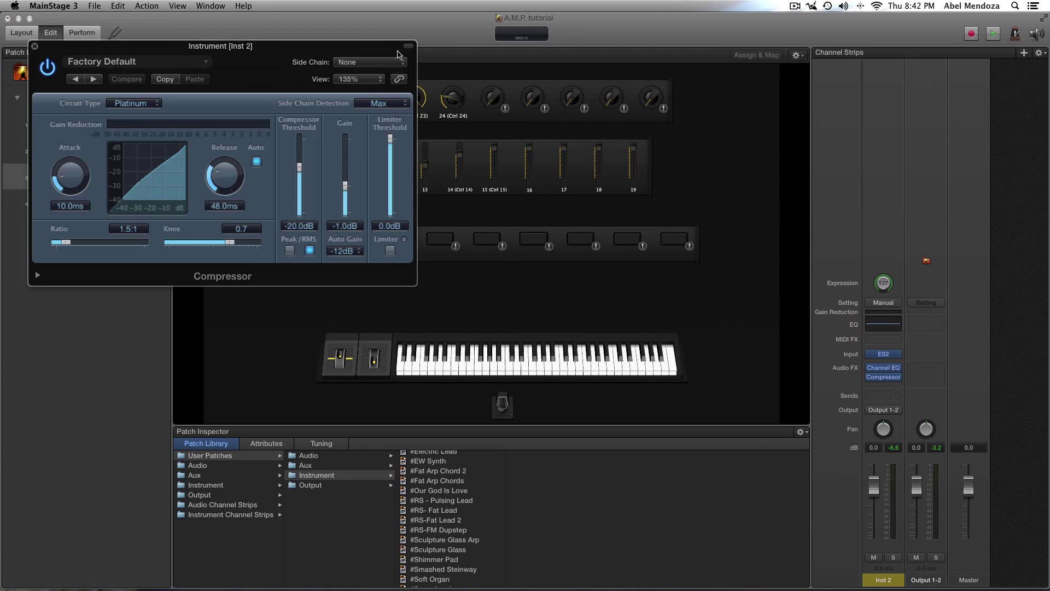
pyautogui.moveTo(285, 58); pyautogui.dragTo(596, 153)
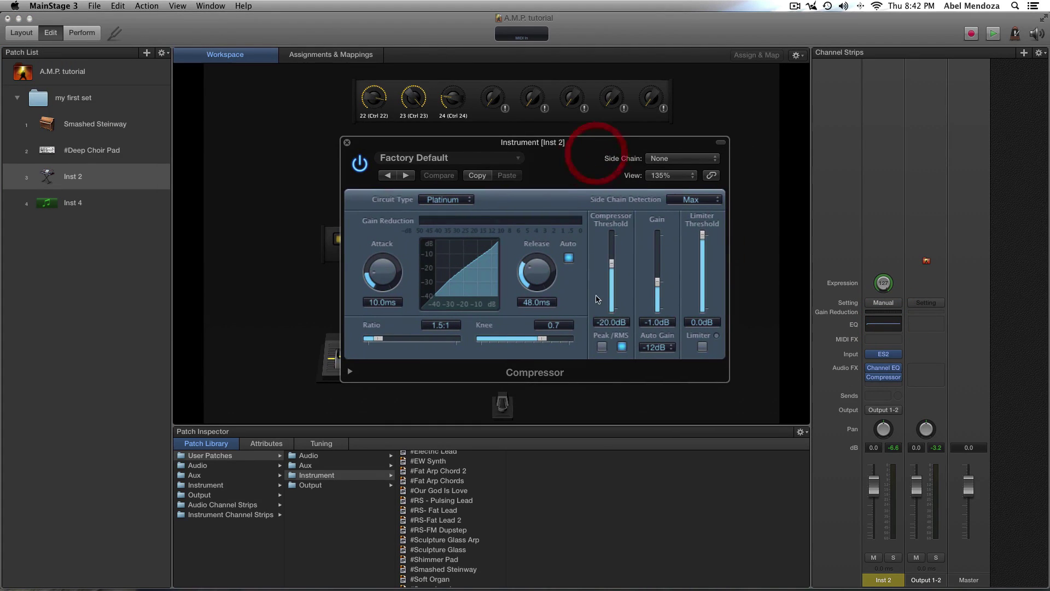
pyautogui.click(348, 143)
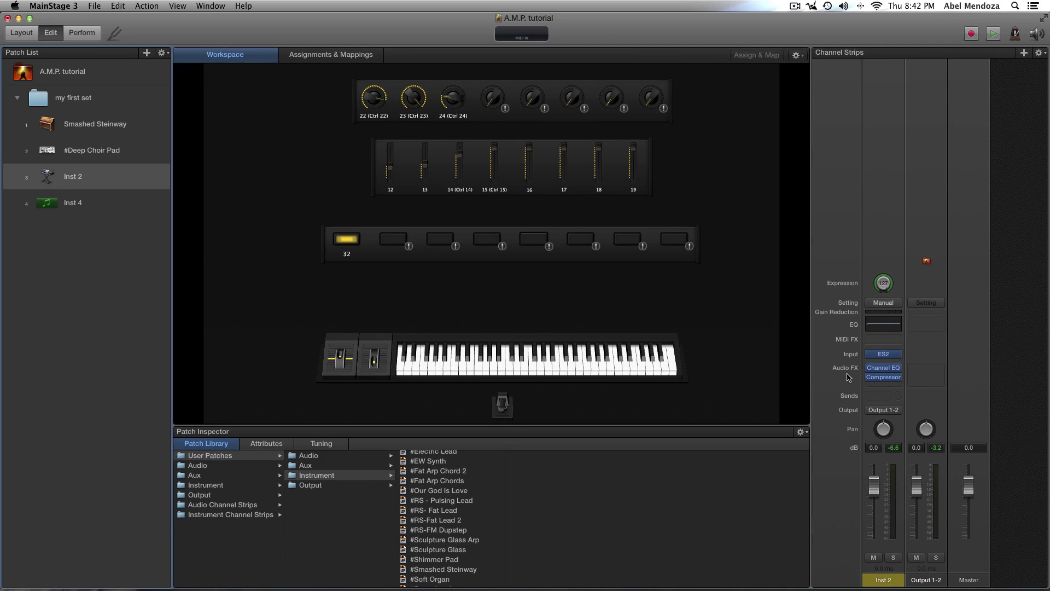
pyautogui.click(896, 378)
# - Replace Inst 2's Compressor and Channel EQ with a stereo SilverVerb reverb
pyautogui.click(896, 400)
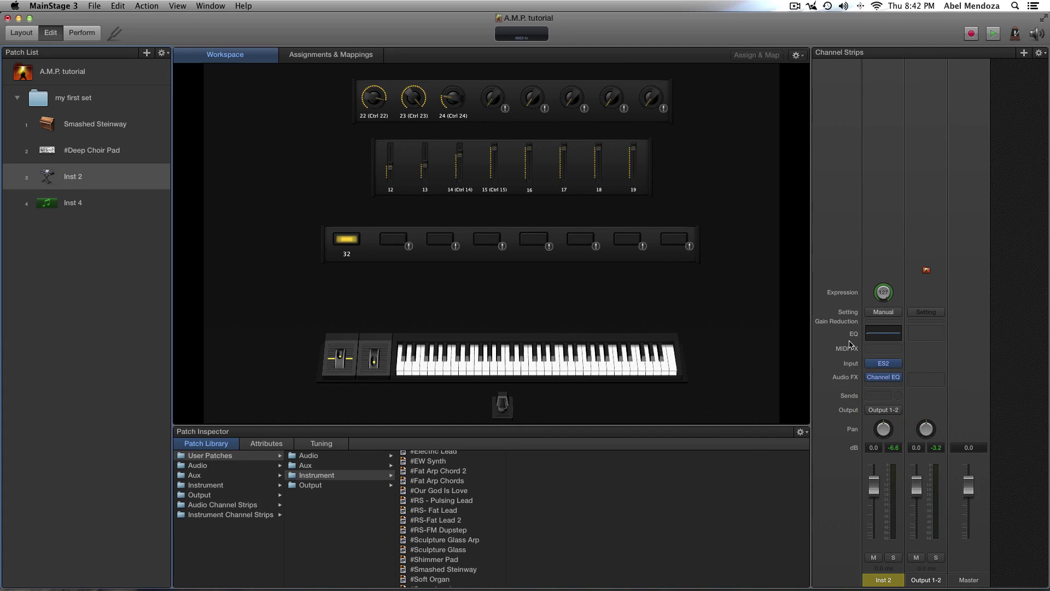
pyautogui.click(898, 380)
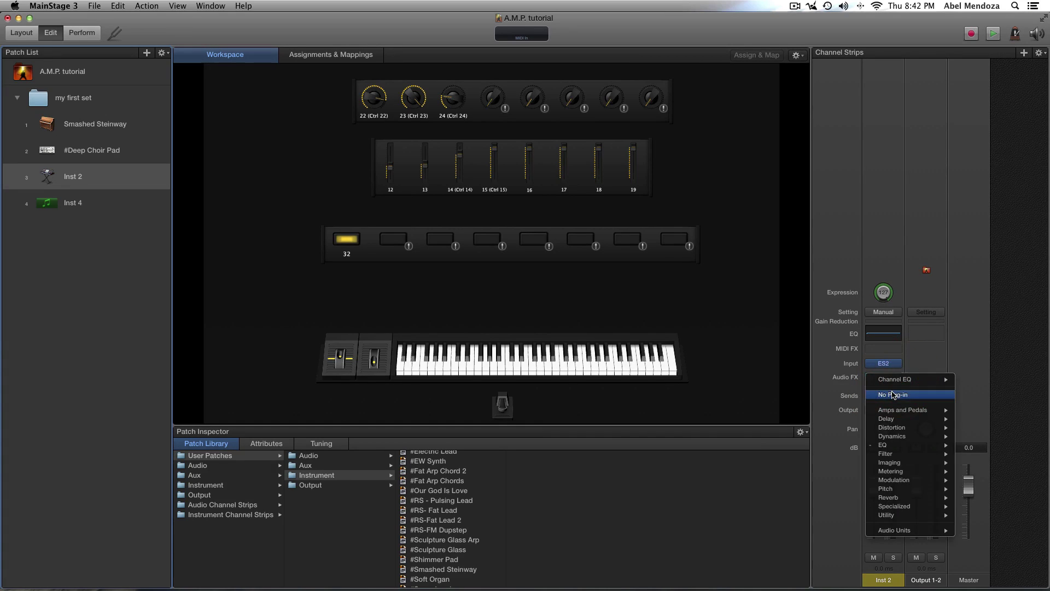
pyautogui.click(893, 394)
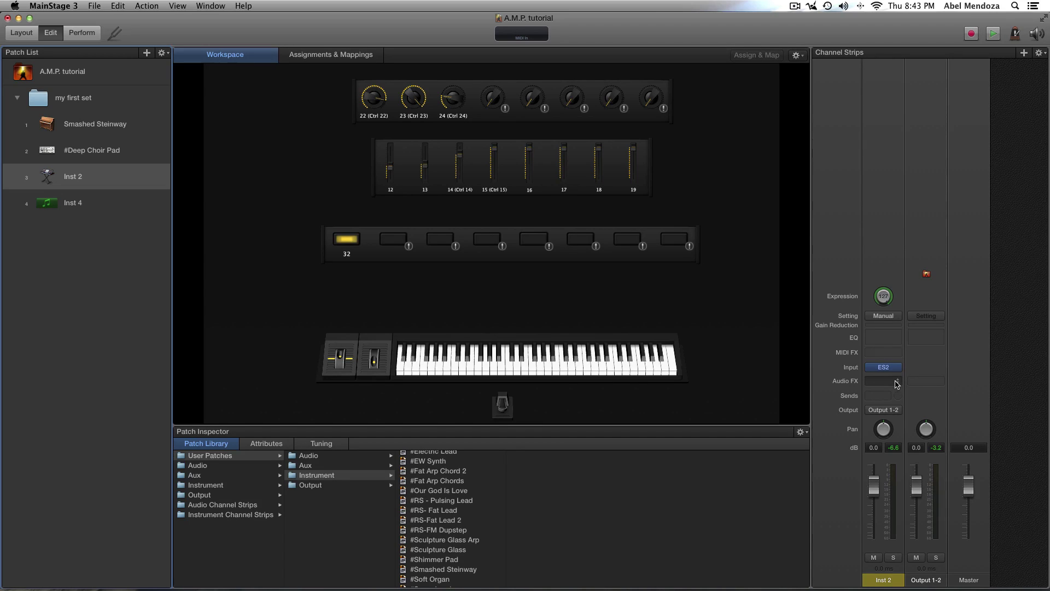
pyautogui.click(898, 383)
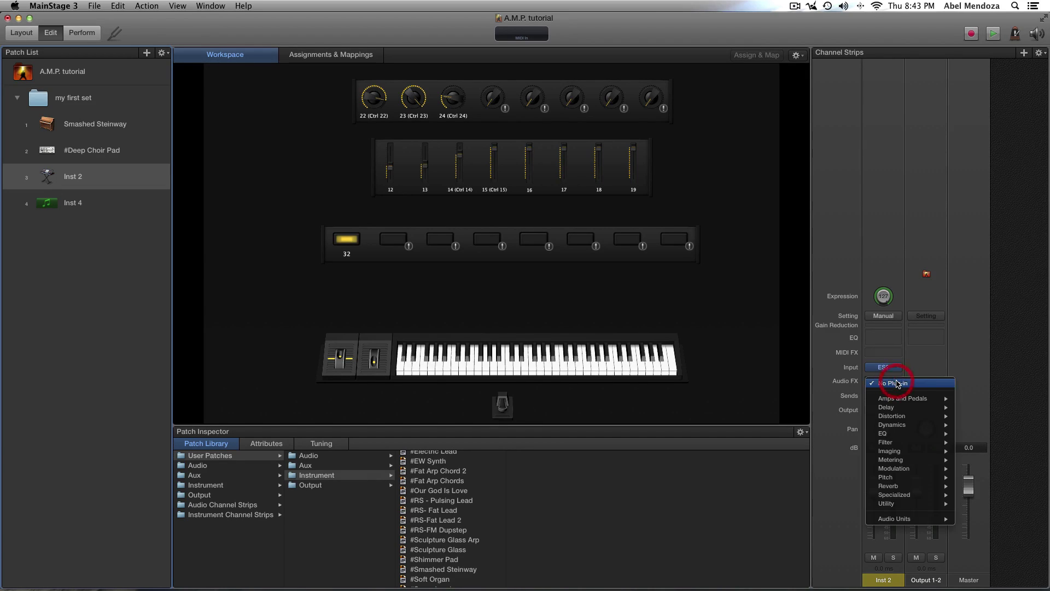
pyautogui.click(897, 382)
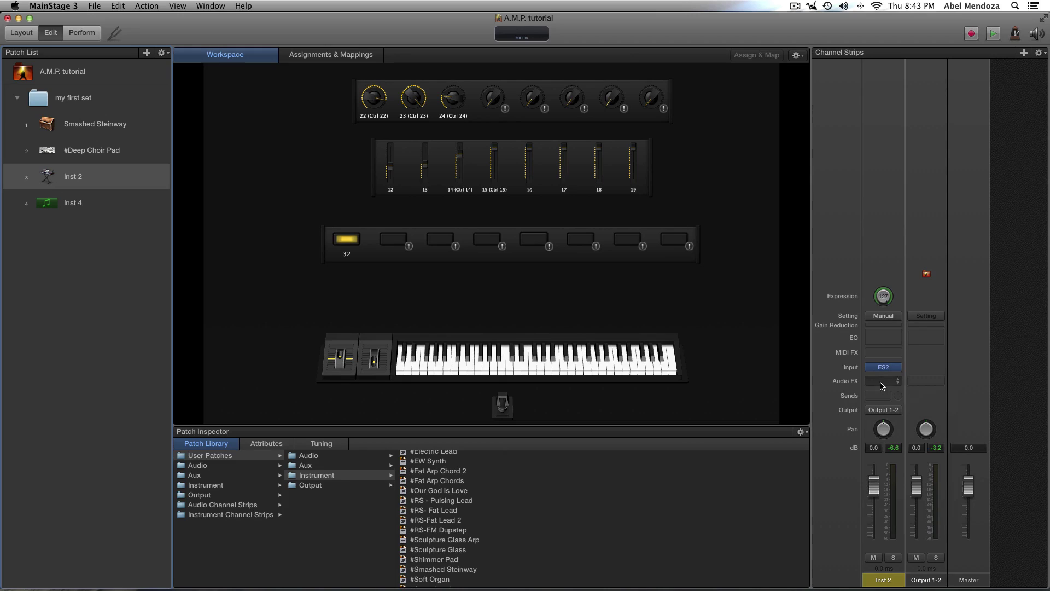
pyautogui.click(897, 382)
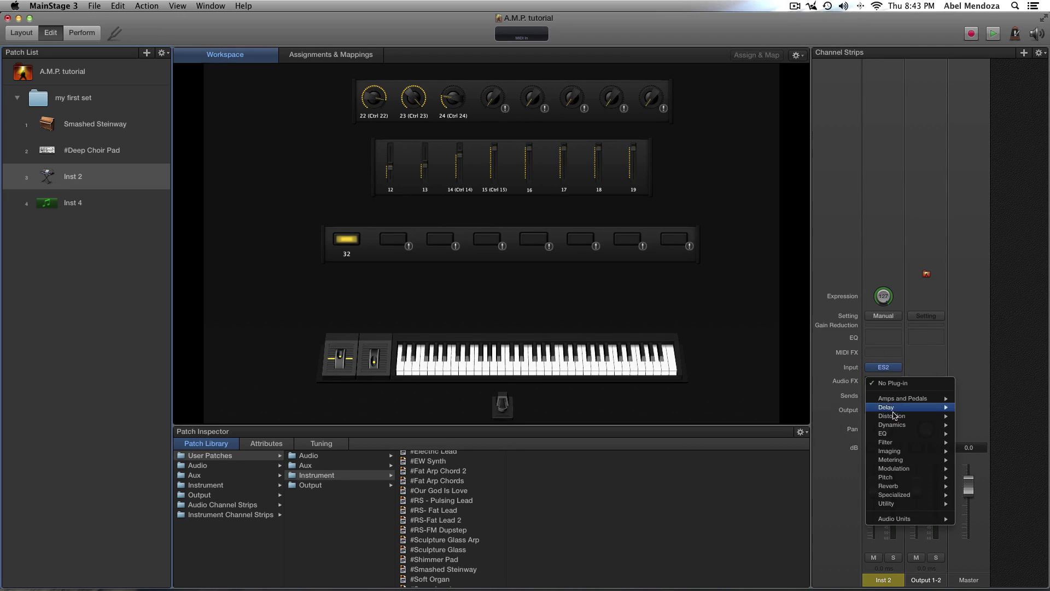
pyautogui.moveTo(889, 498)
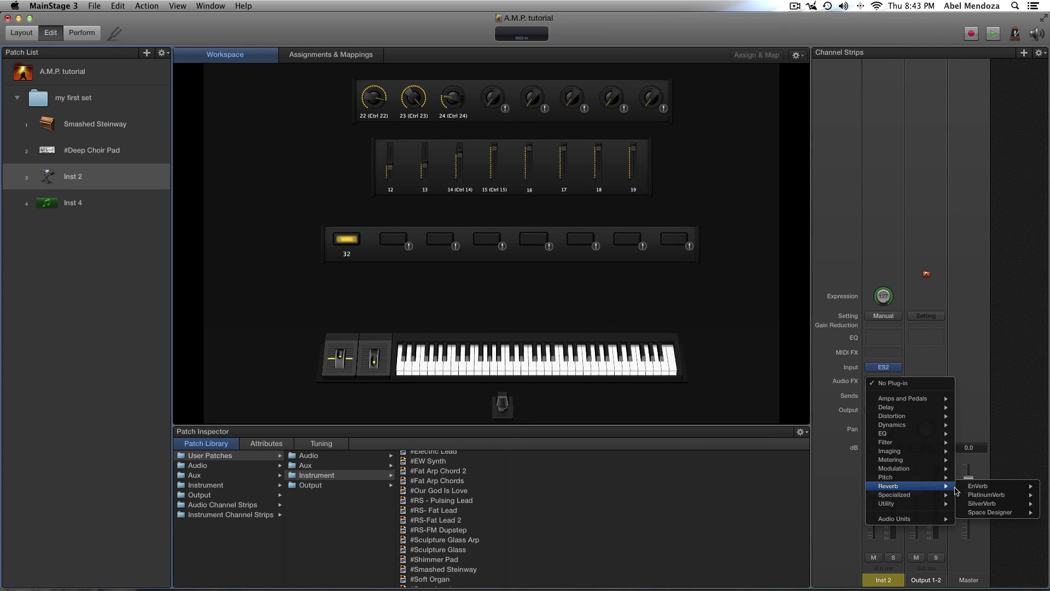
pyautogui.moveTo(992, 507)
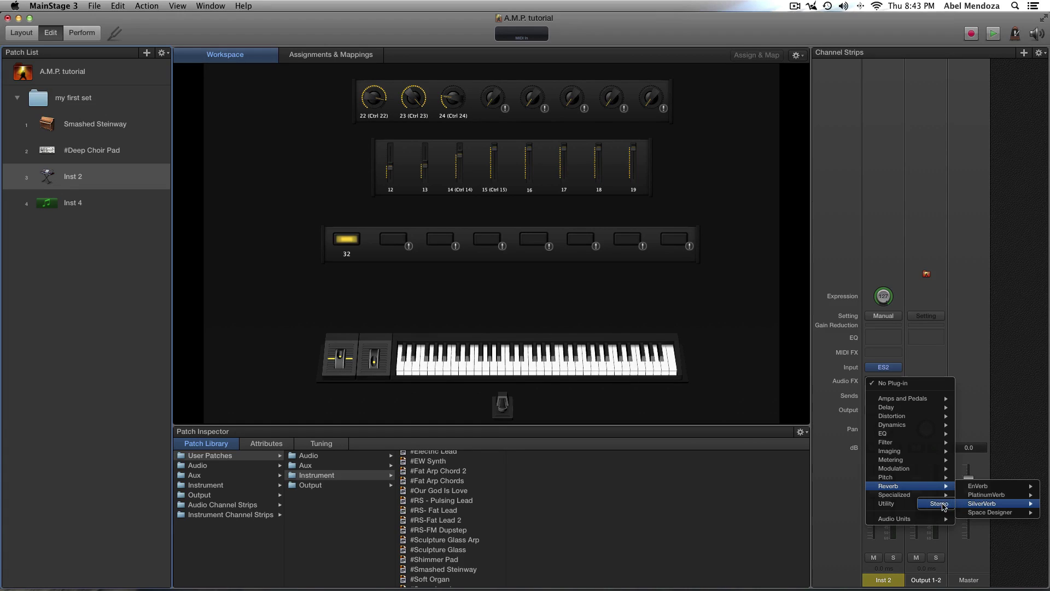
pyautogui.click(942, 506)
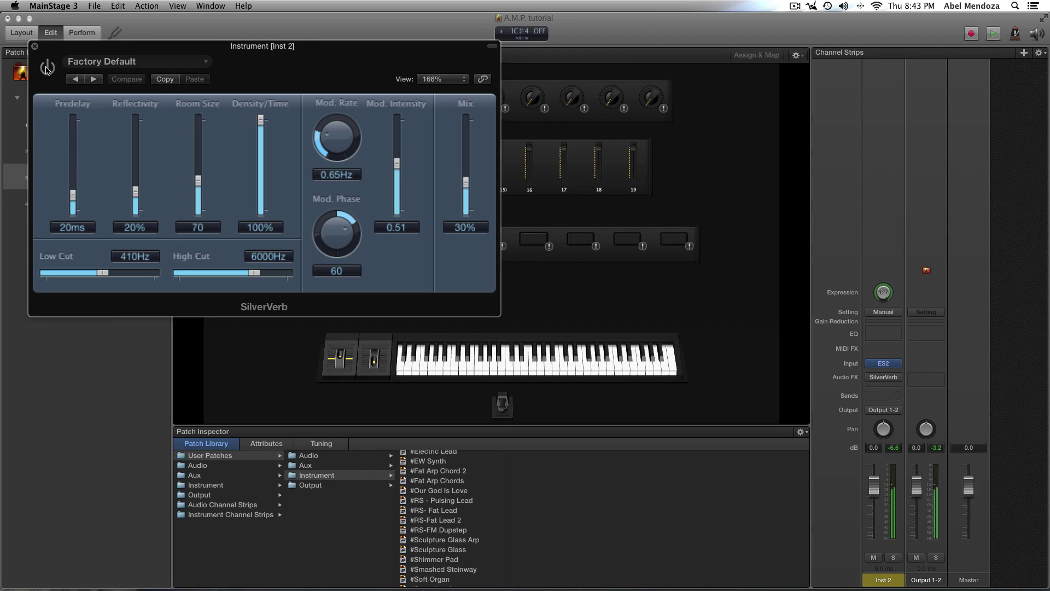
# - Set SilverVerb to room size 134, reflectivity 52% and mix about 36%
pyautogui.moveTo(300, 64); pyautogui.dragTo(465, 86)
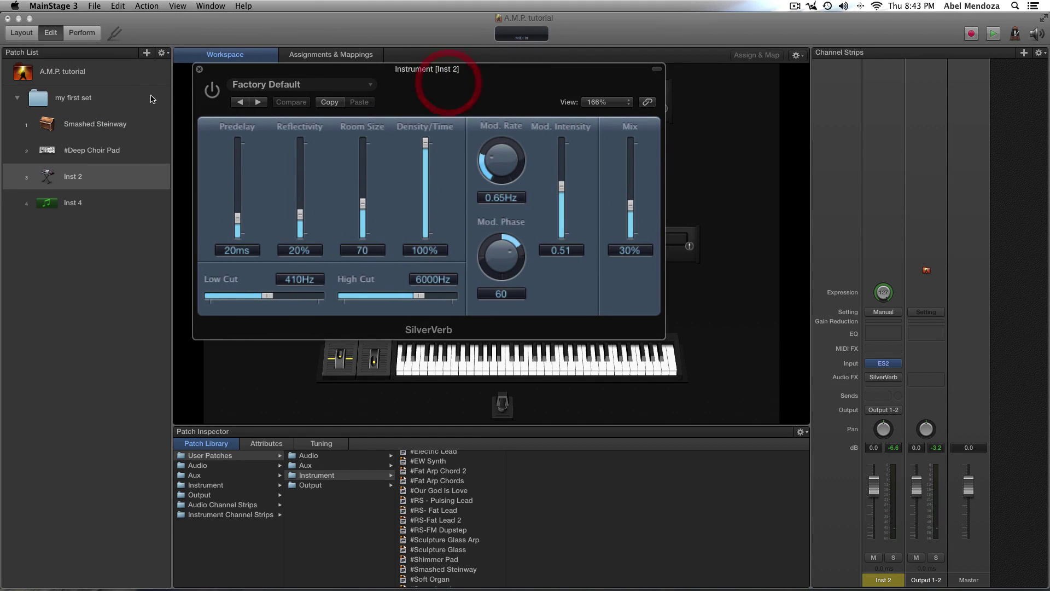
pyautogui.click(213, 91)
pyautogui.moveTo(631, 205); pyautogui.dragTo(630, 187)
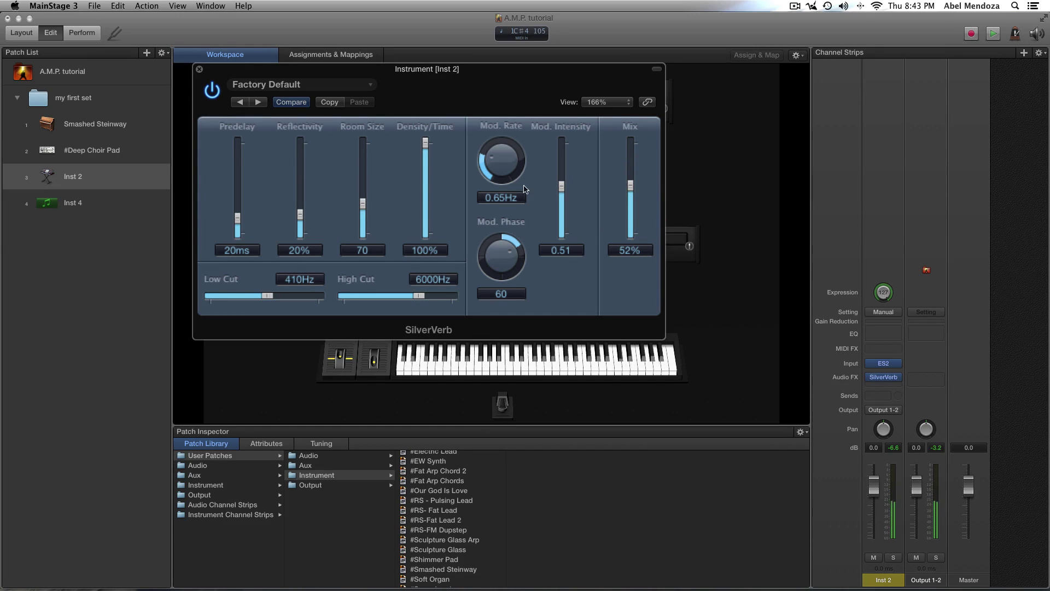
pyautogui.moveTo(363, 203); pyautogui.dragTo(362, 174)
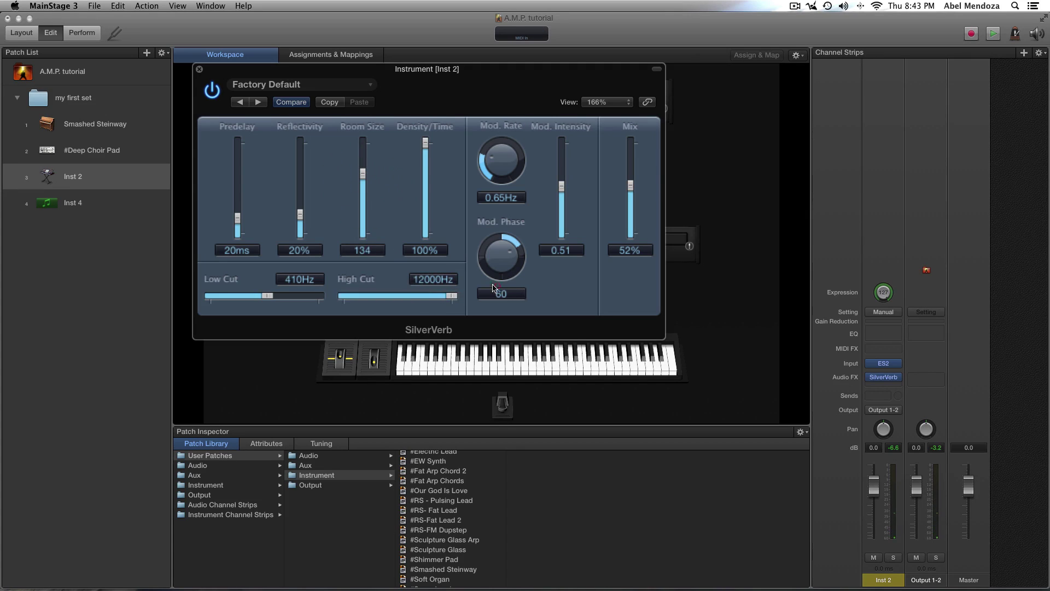
pyautogui.moveTo(296, 212); pyautogui.dragTo(300, 186)
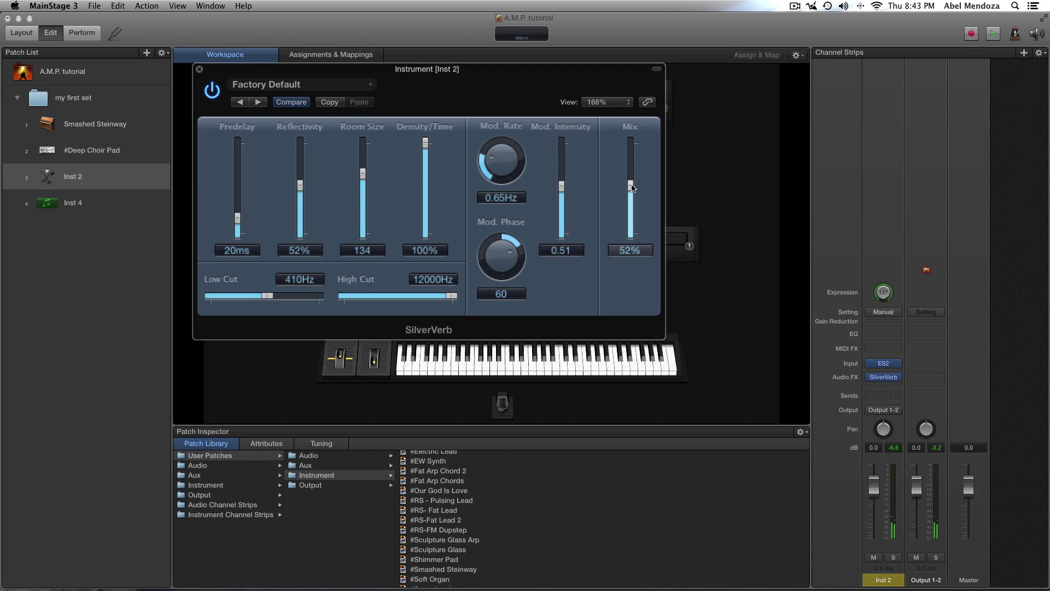
pyautogui.moveTo(630, 186); pyautogui.dragTo(630, 201)
pyautogui.click(200, 68)
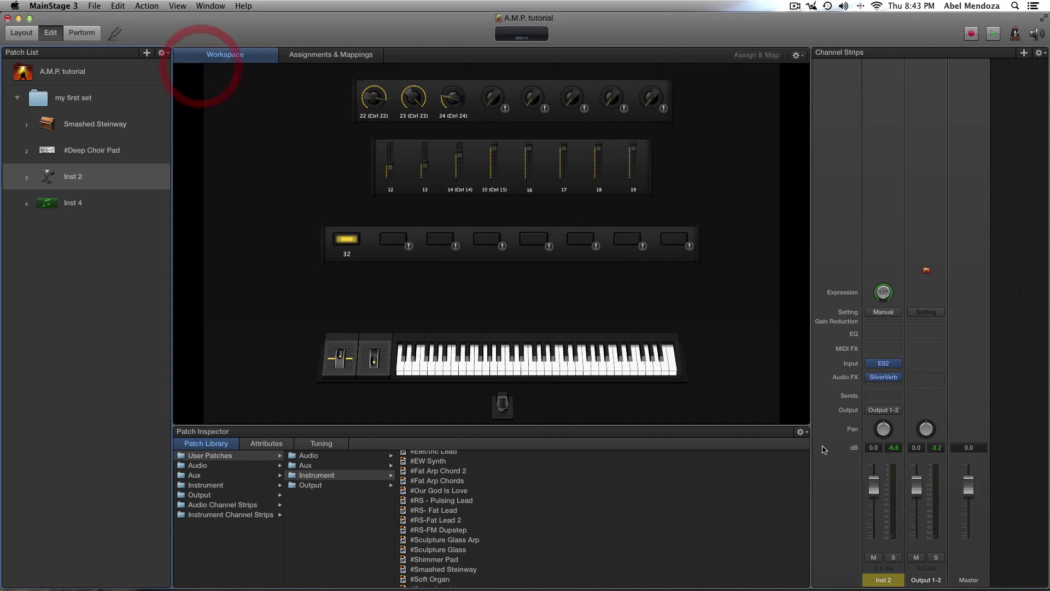
pyautogui.click(886, 377)
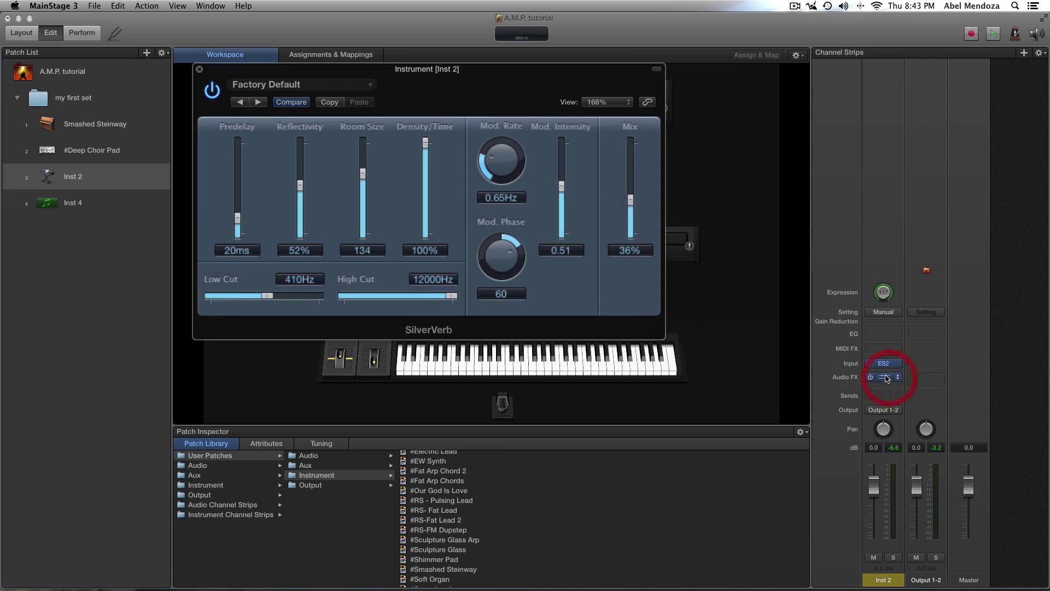
pyautogui.moveTo(439, 74)
pyautogui.mouseDown()
pyautogui.moveTo(407, 33)
pyautogui.moveTo(429, 86)
pyautogui.mouseUp()
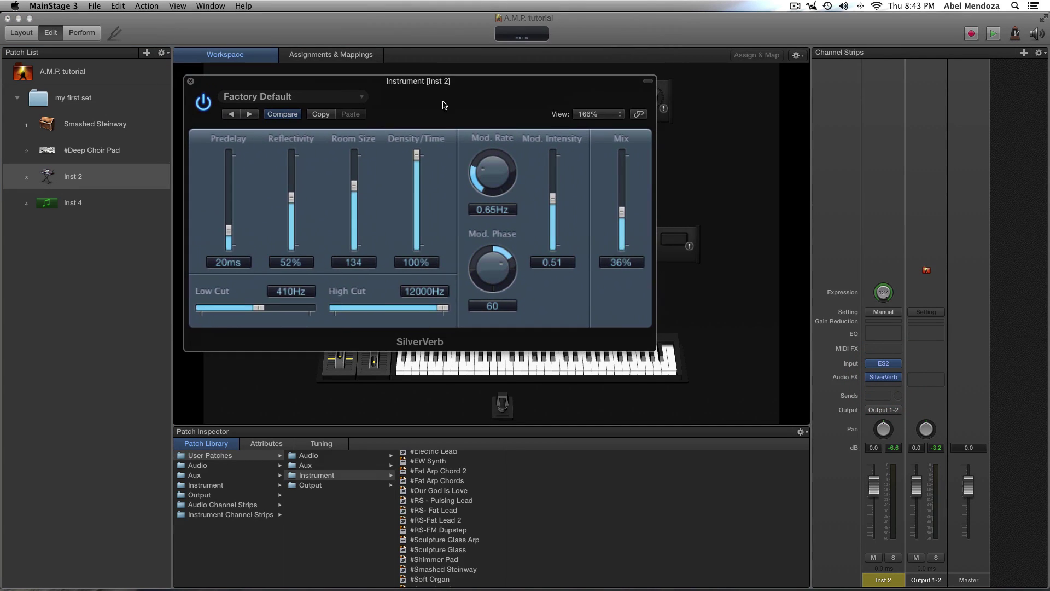
# - Load the Factory Ambience preset, then step forward to the Hall preset
pyautogui.click(306, 98)
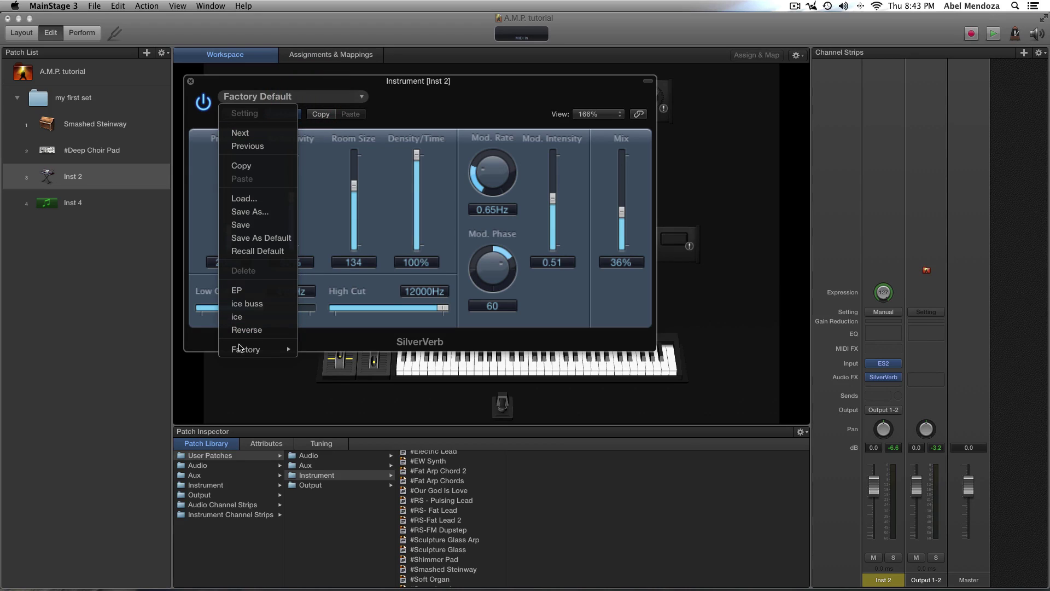
pyautogui.moveTo(243, 354)
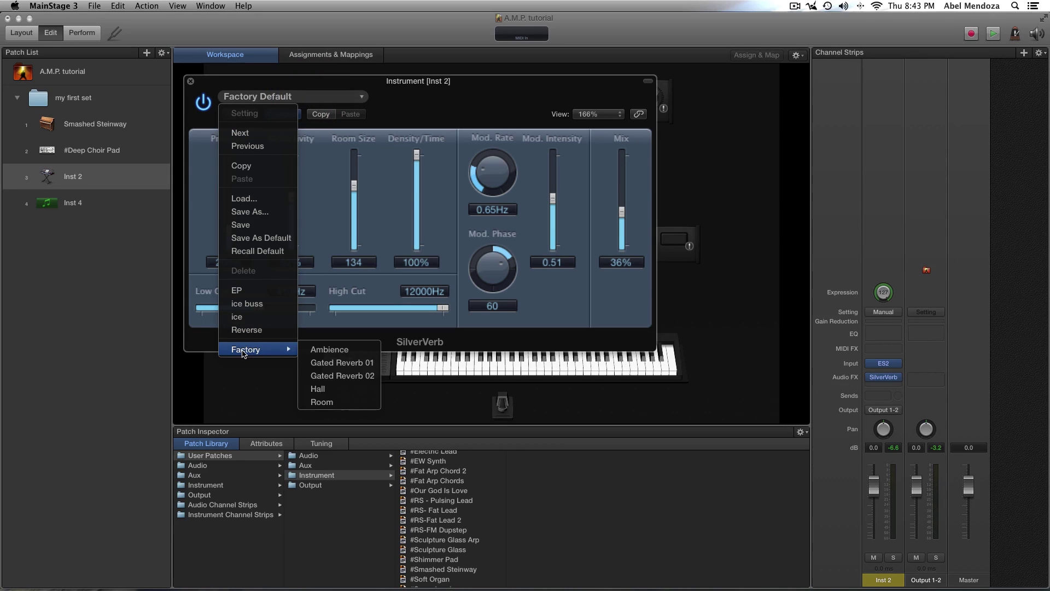
pyautogui.click(328, 350)
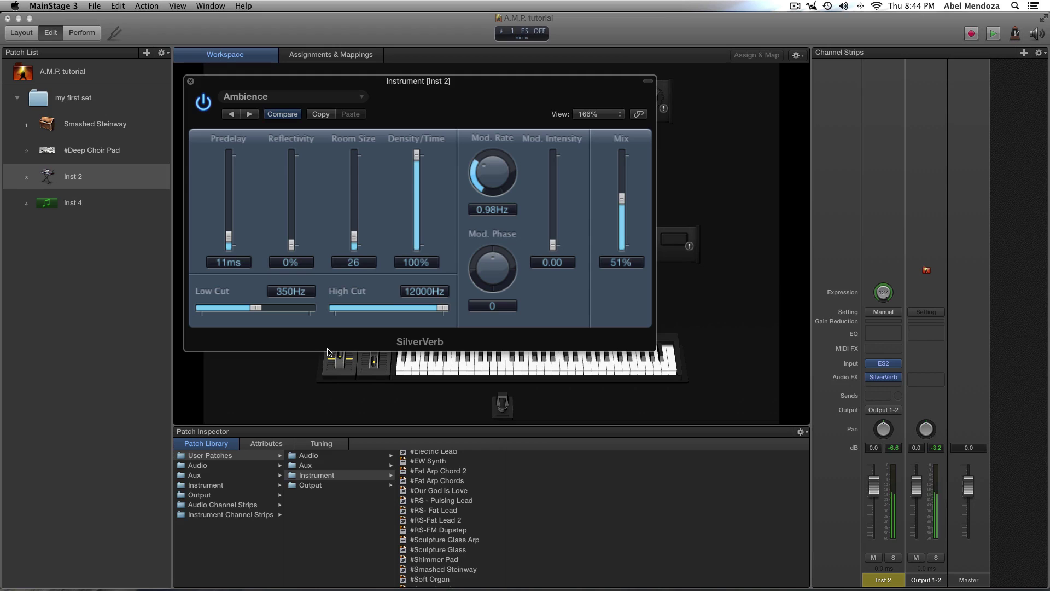
pyautogui.click(249, 114)
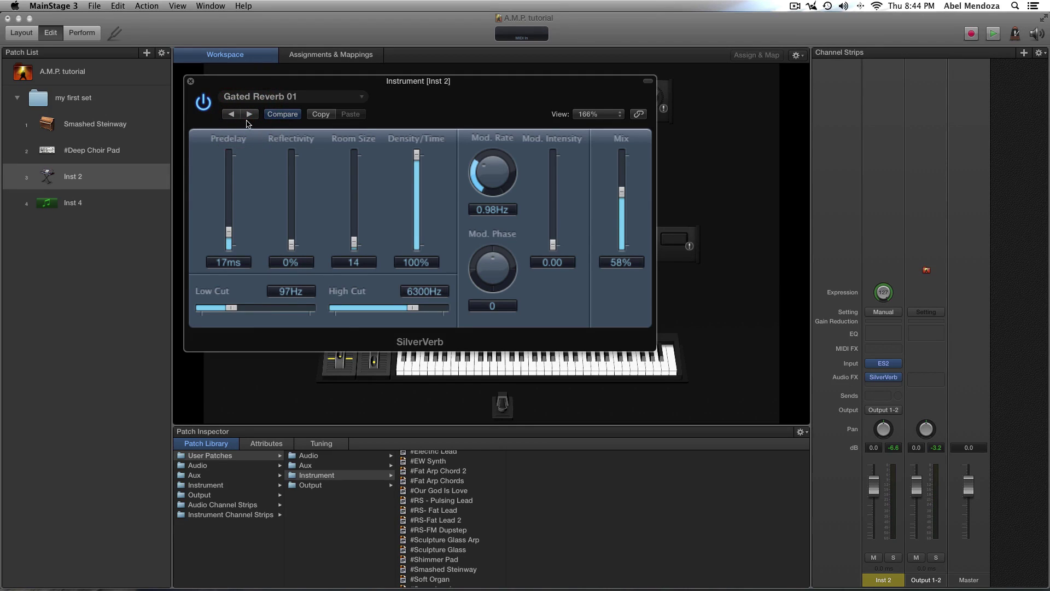
pyautogui.click(249, 113)
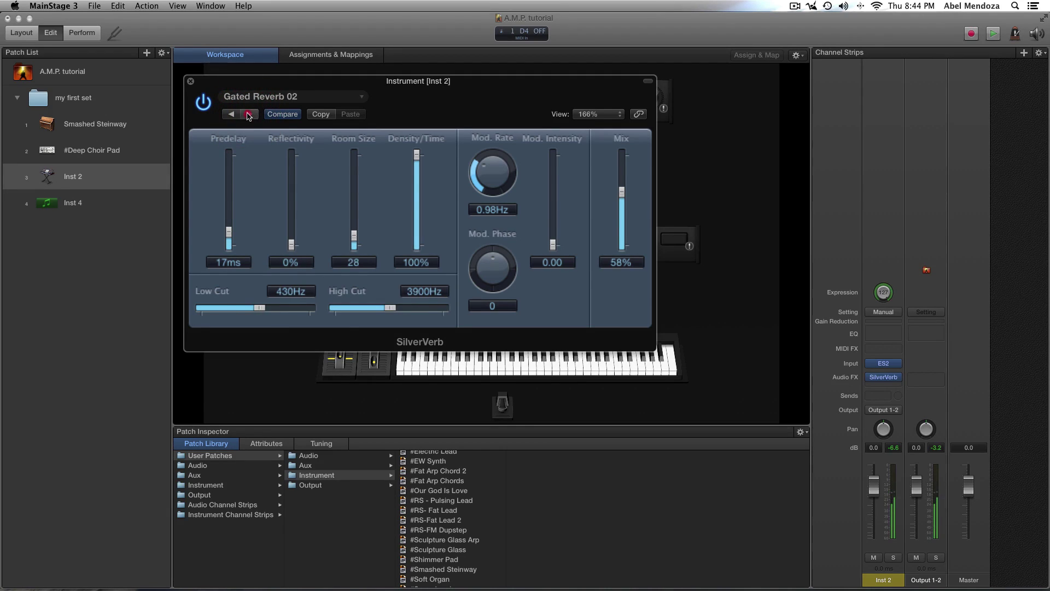
pyautogui.click(249, 114)
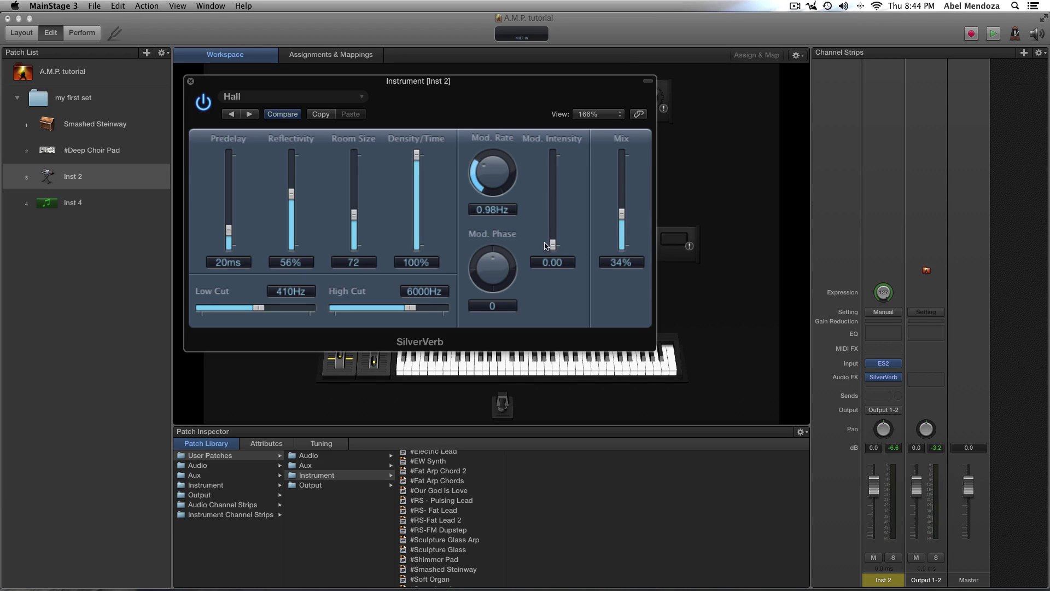
# - Raise Mod. Intensity to 0.58 and High Cut to 12000Hz, then close SilverVerb
pyautogui.moveTo(547, 246); pyautogui.dragTo(553, 192)
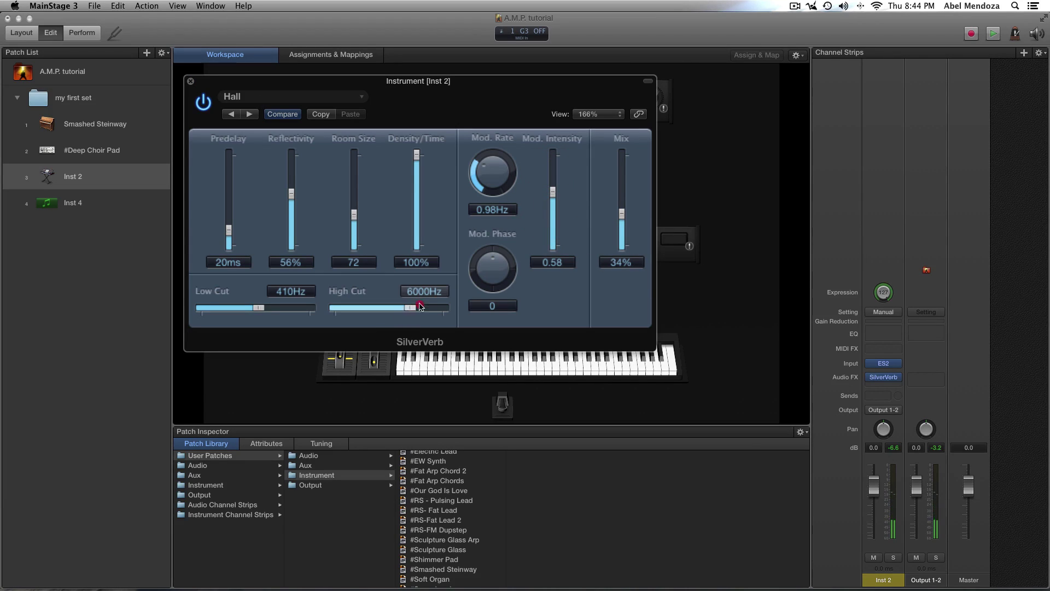
pyautogui.moveTo(420, 305); pyautogui.dragTo(455, 304)
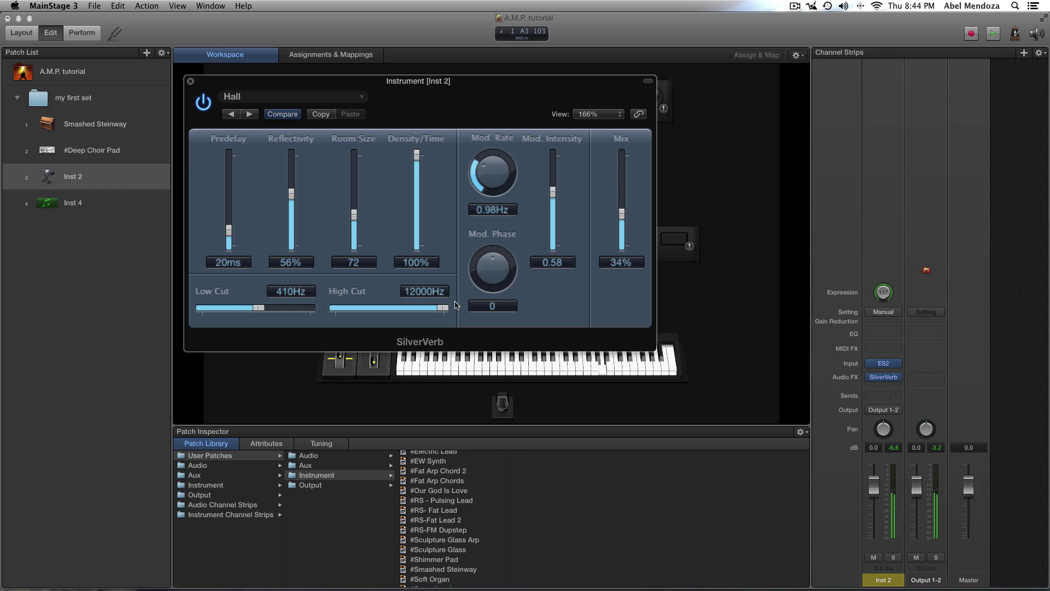
pyautogui.click(190, 82)
pyautogui.moveTo(899, 382)
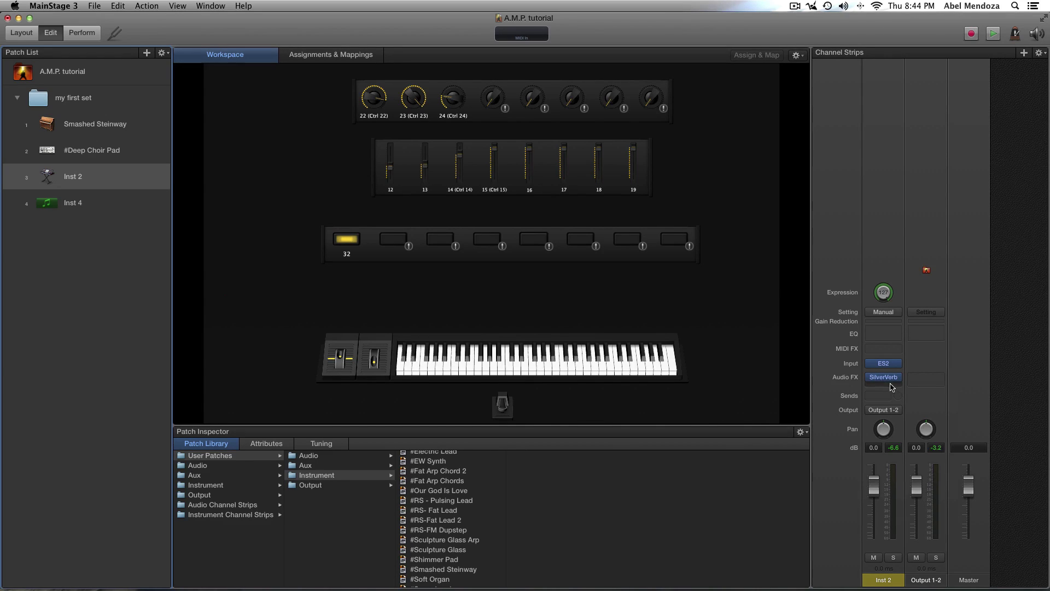
# - Add a stereo Stereo Delay in the slot after SilverVerb on Inst 2
pyautogui.click(890, 383)
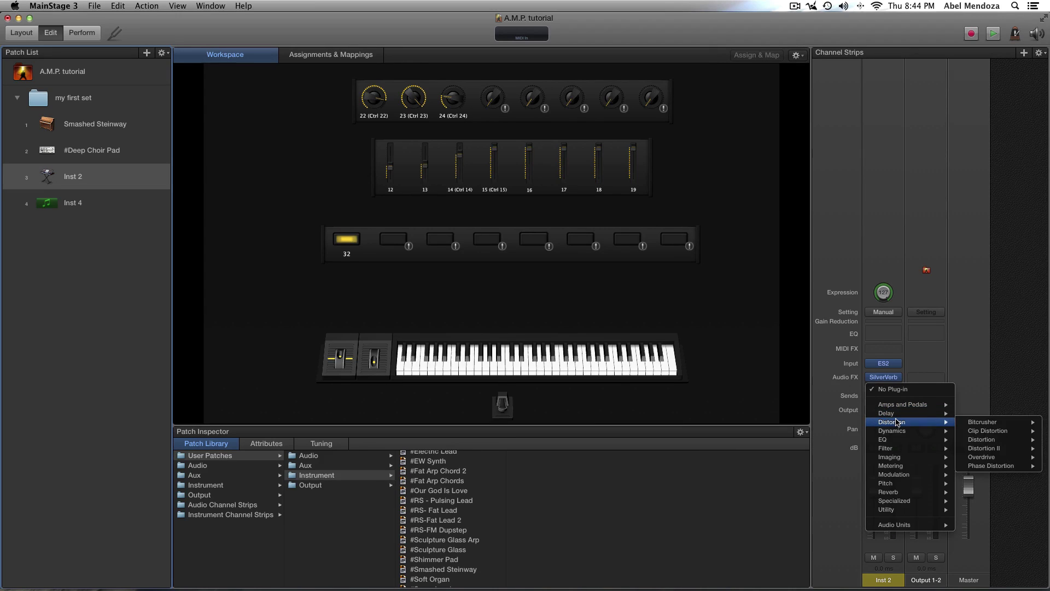
pyautogui.moveTo(892, 415)
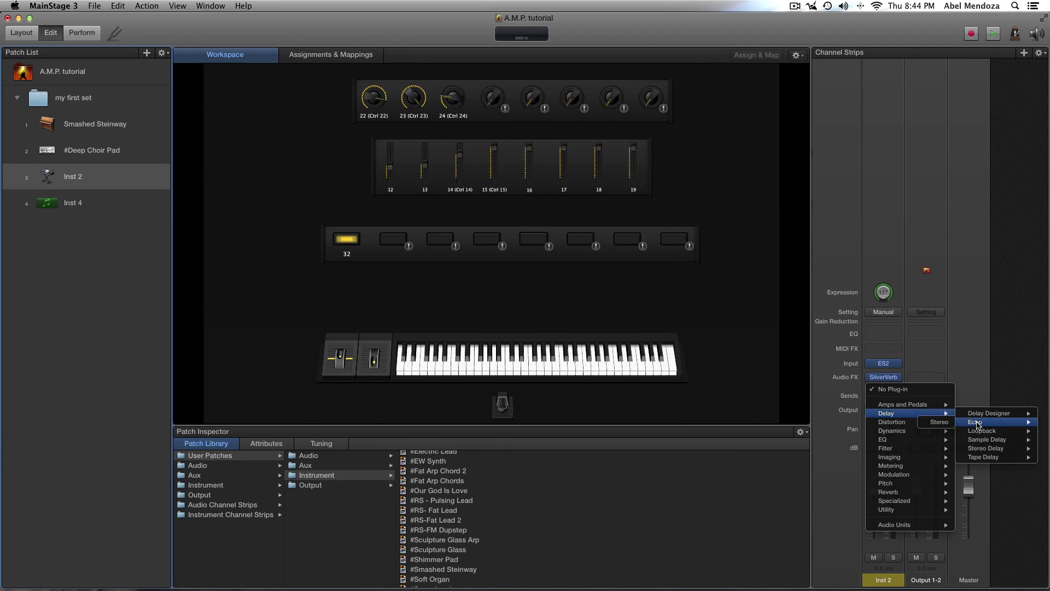
pyautogui.moveTo(991, 451)
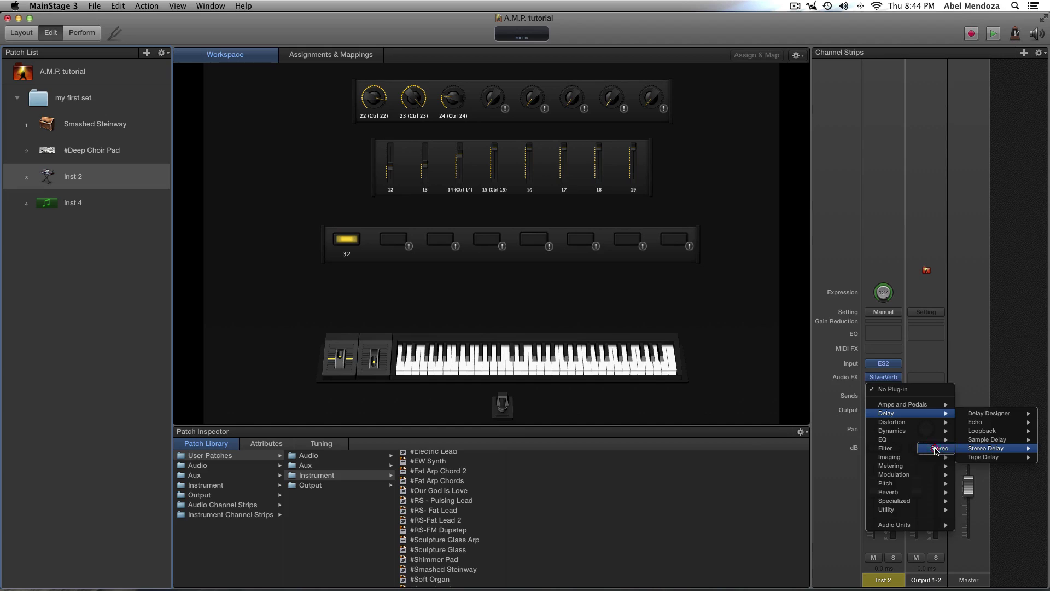
pyautogui.click(948, 449)
pyautogui.click(888, 379)
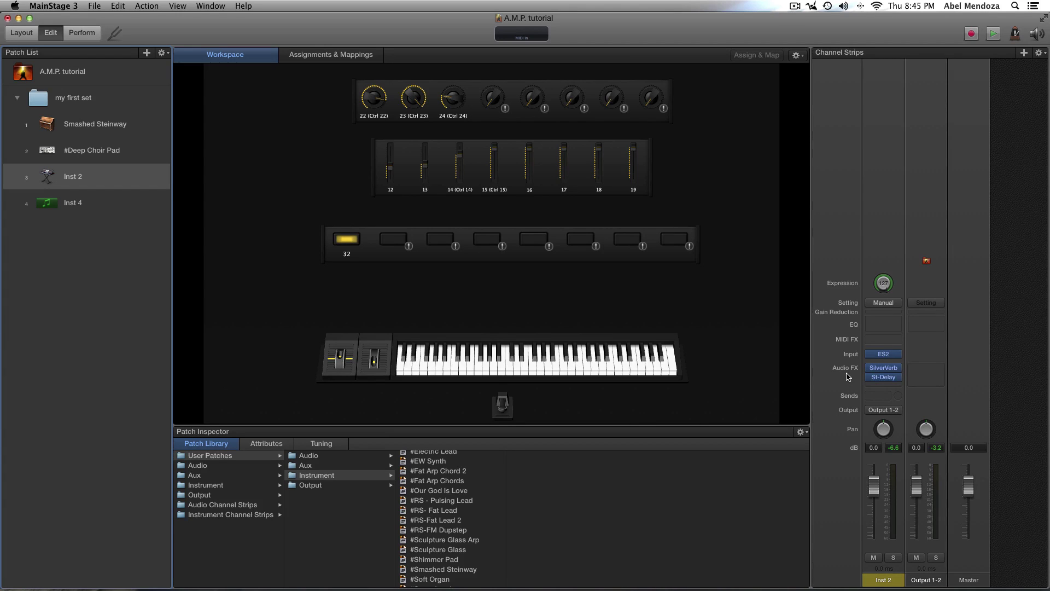
# - In Inst 2's Attributes, enable Change Tempo To and set it to 135
pyautogui.hotkey('ctrl', 'Up')
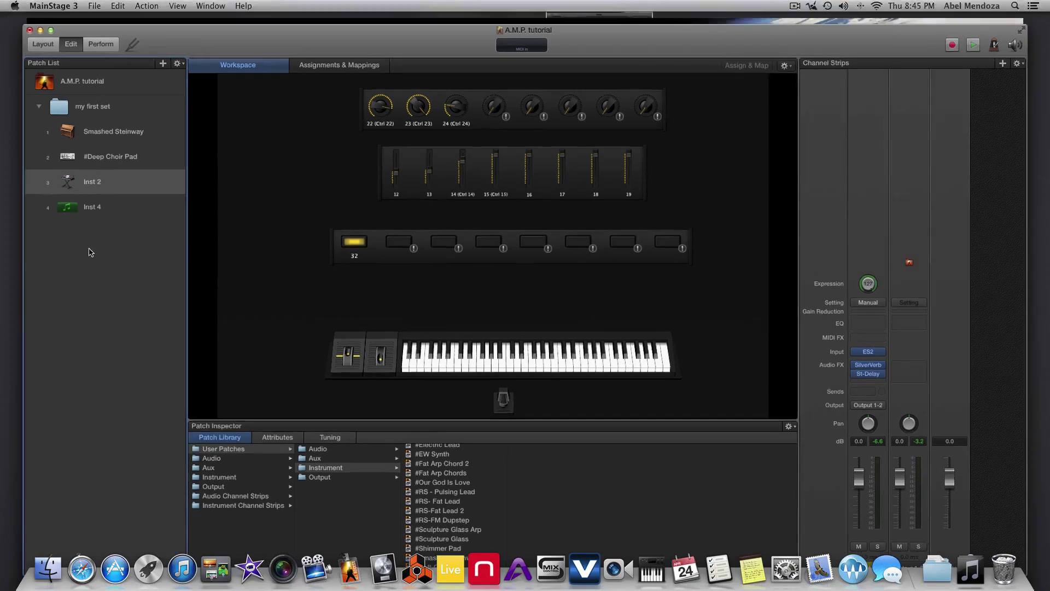
pyautogui.click(230, 223)
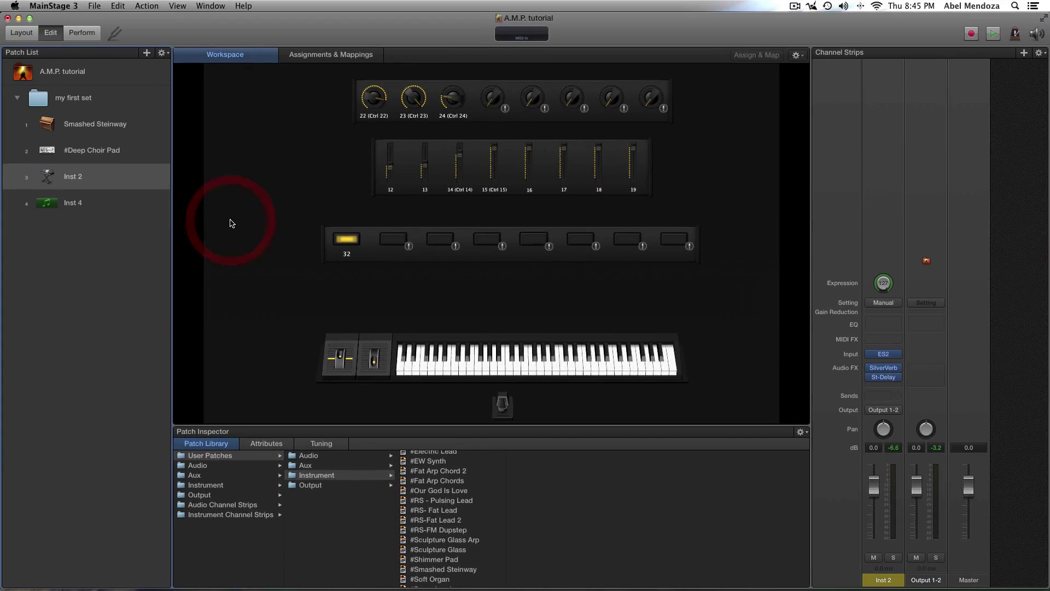
pyautogui.click(80, 176)
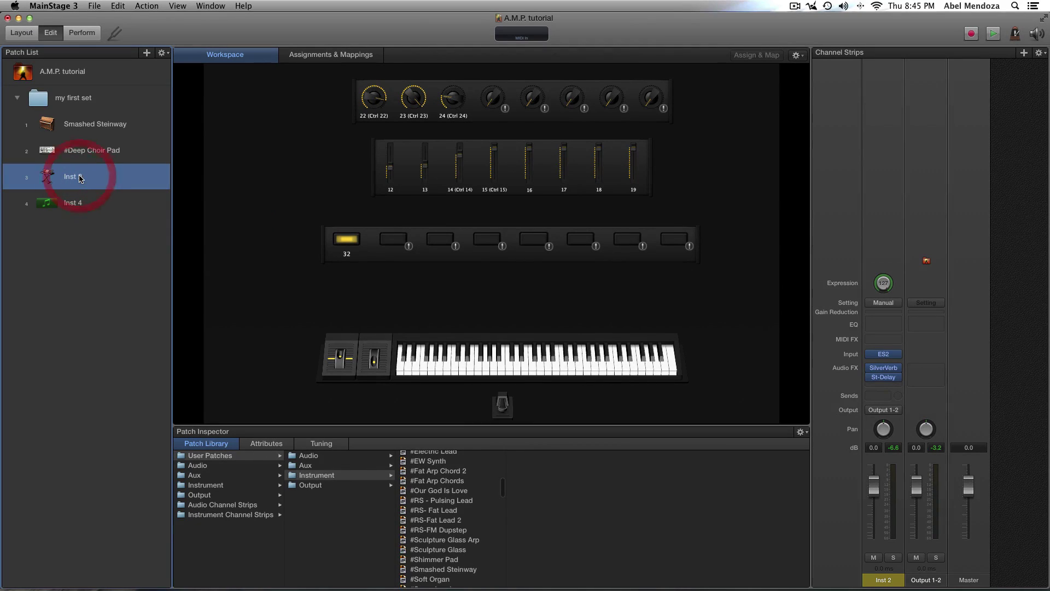
pyautogui.click(263, 446)
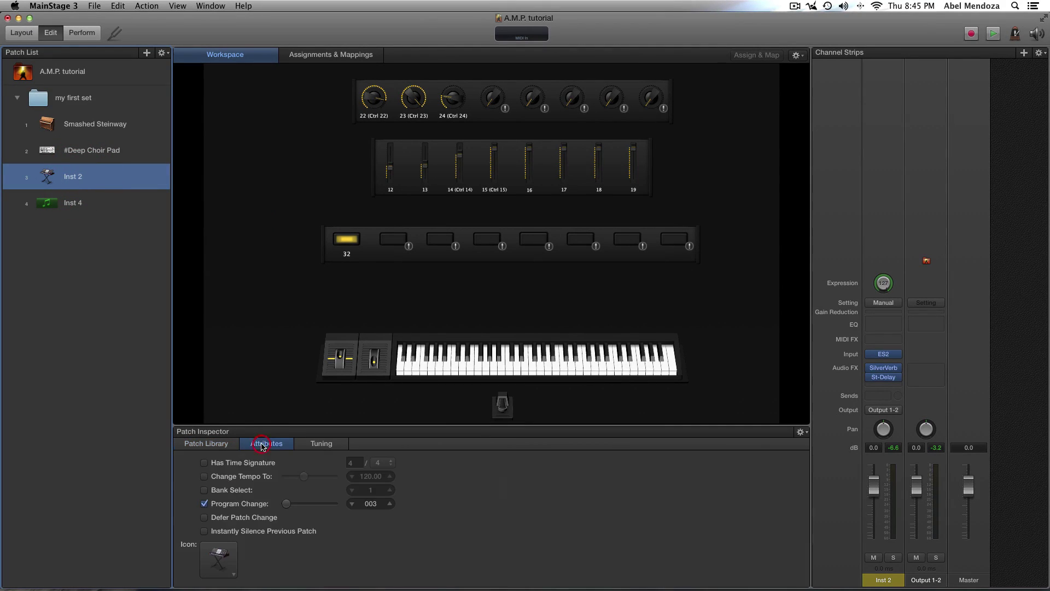
pyautogui.click(203, 477)
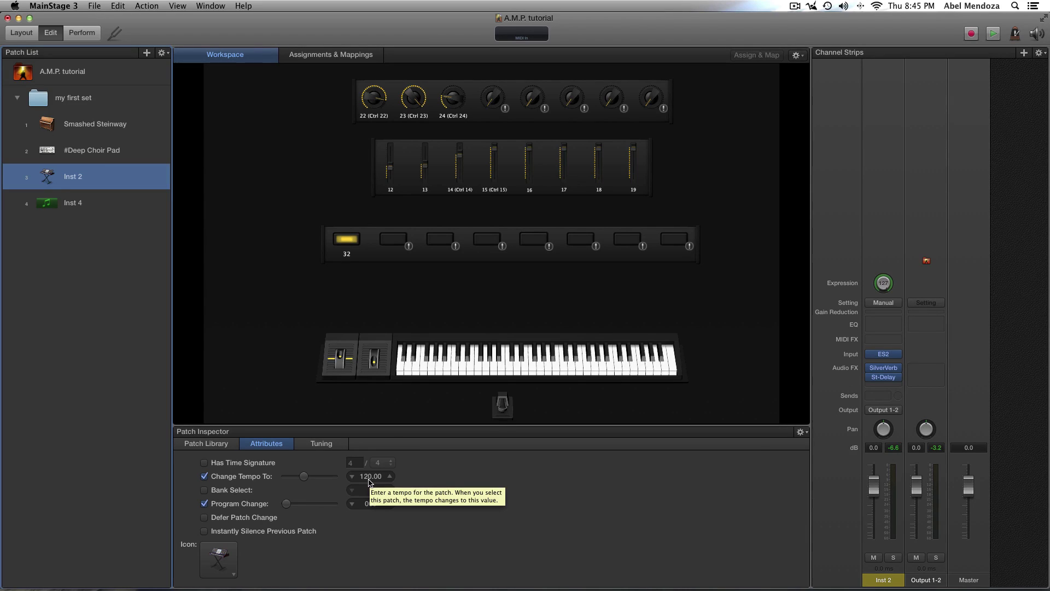
pyautogui.press('Return')
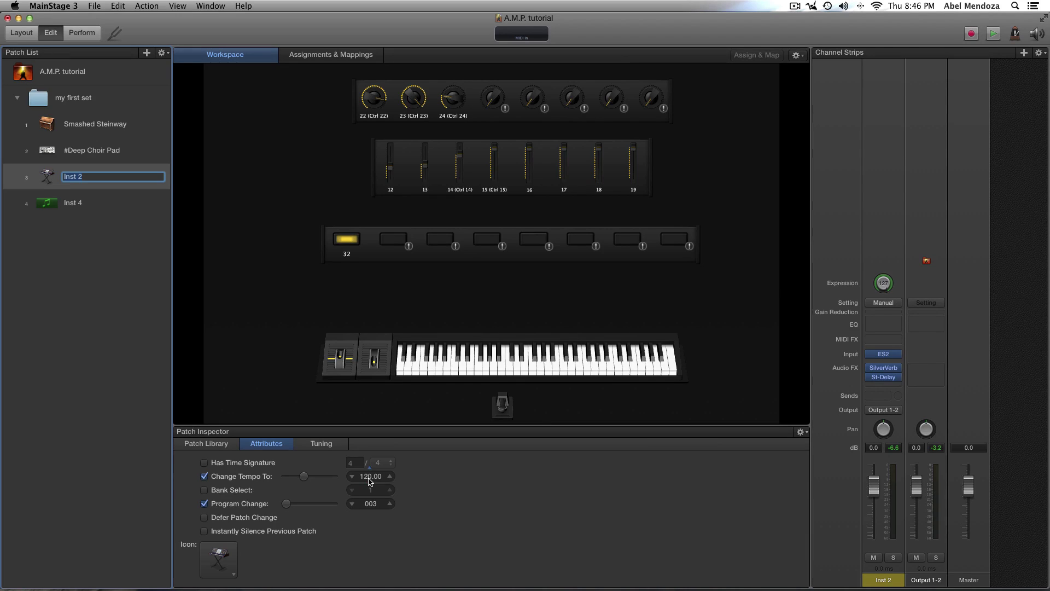
pyautogui.click(370, 478)
pyautogui.write('135')
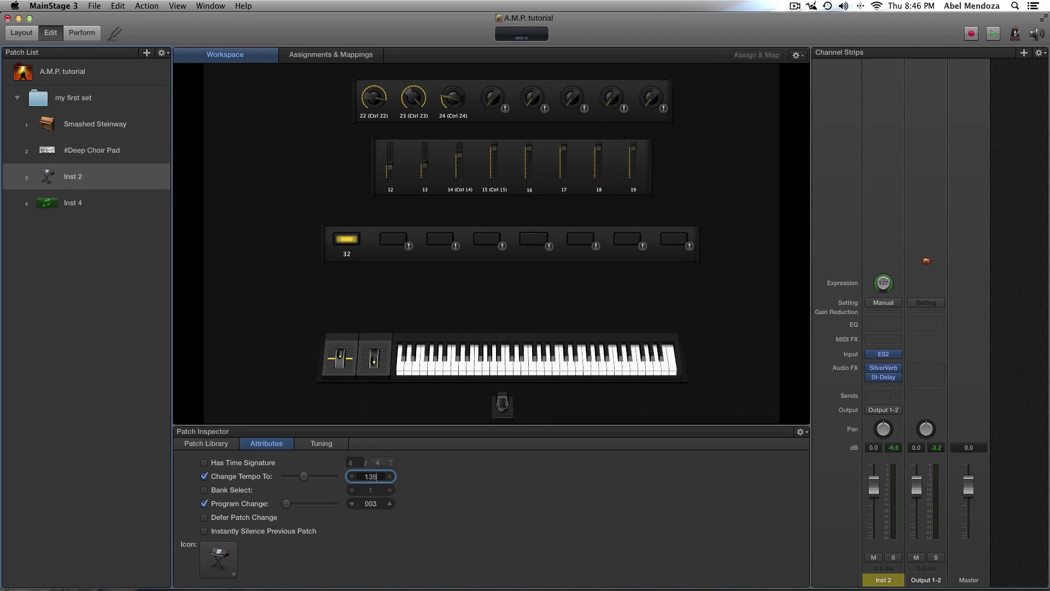
pyautogui.press('Return')
pyautogui.click(899, 343)
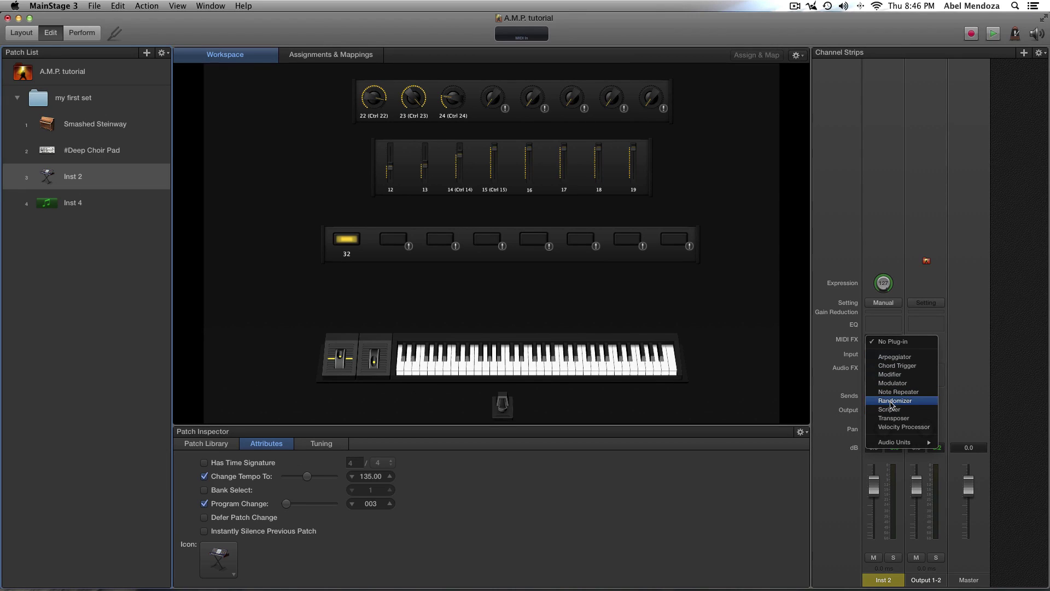
# - Insert an Arpeggiator MIDI effect ahead of Inst 2's ES2, then sweep Pan left and right to test
pyautogui.click(894, 357)
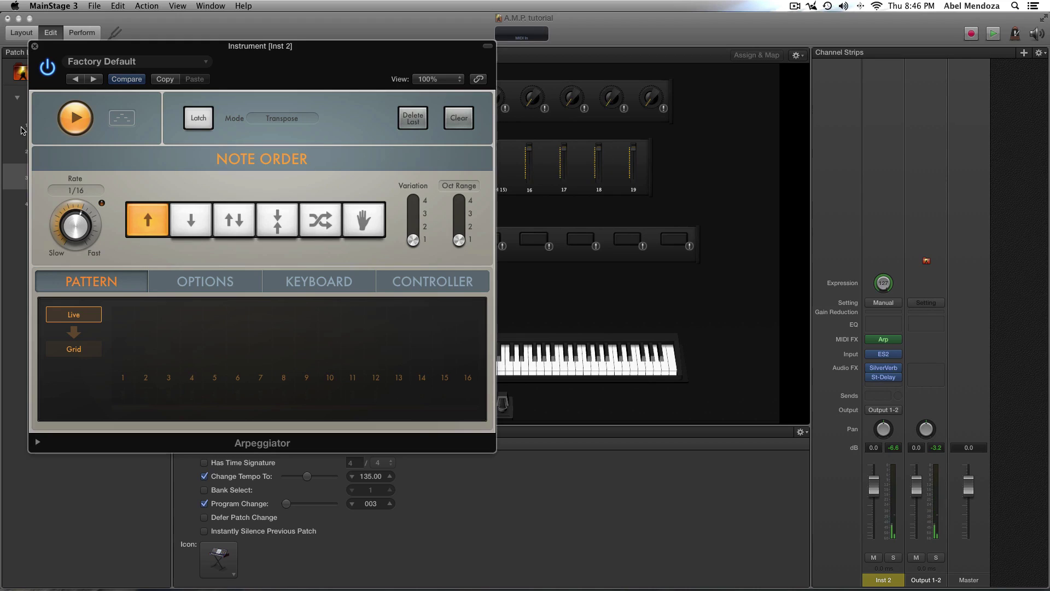
pyautogui.click(35, 46)
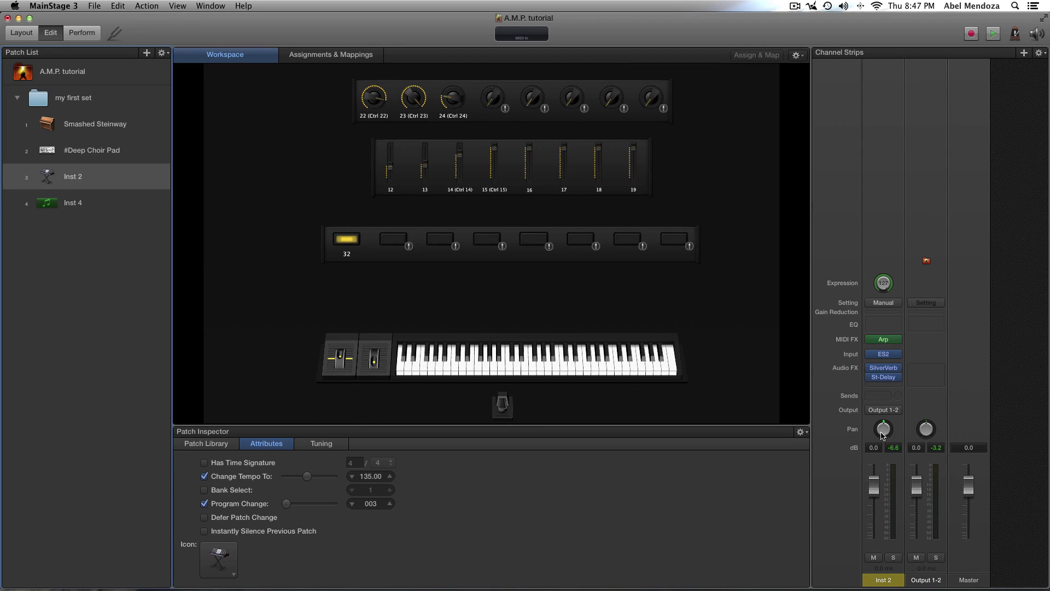
pyautogui.moveTo(882, 435); pyautogui.dragTo(891, 533)
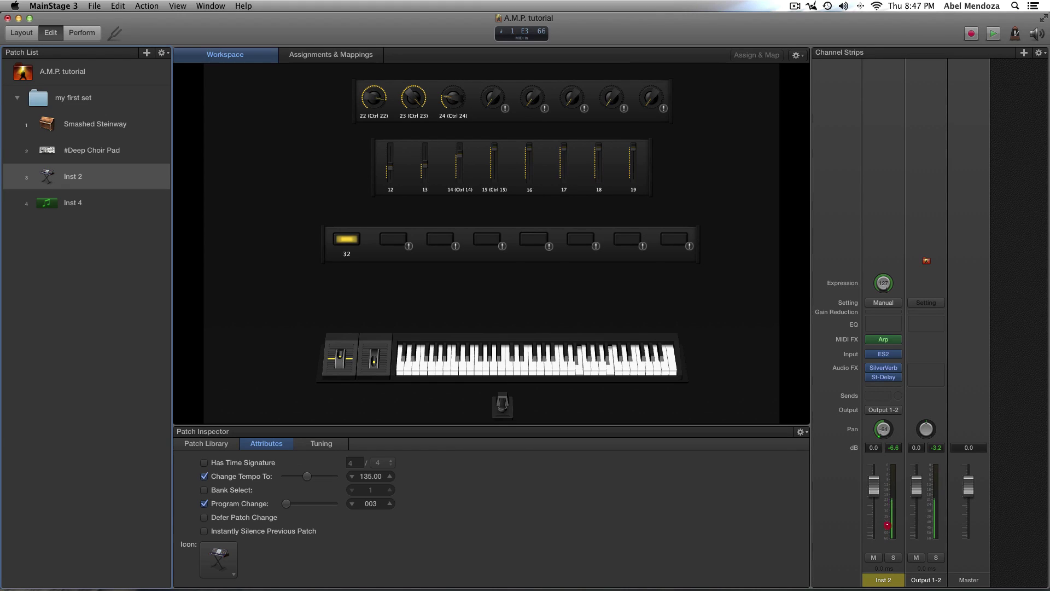
pyautogui.moveTo(887, 526); pyautogui.dragTo(883, 429)
pyautogui.moveTo(880, 381)
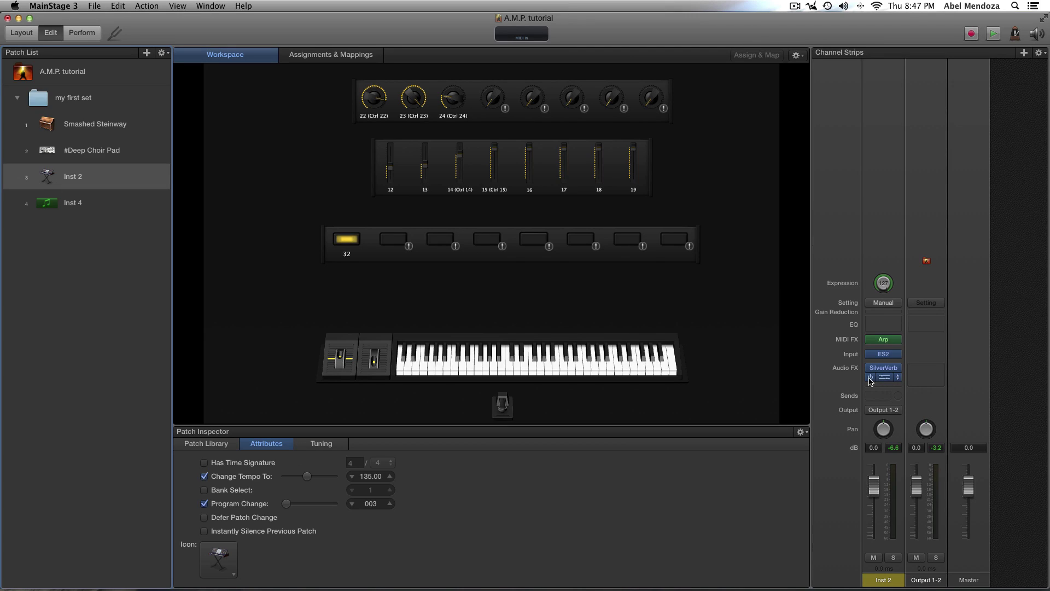
# - Bypass Inst 2's Stereo Delay and add a send to Bus 1, creating Aux 2
pyautogui.click(871, 379)
pyautogui.click(883, 396)
pyautogui.moveTo(929, 469)
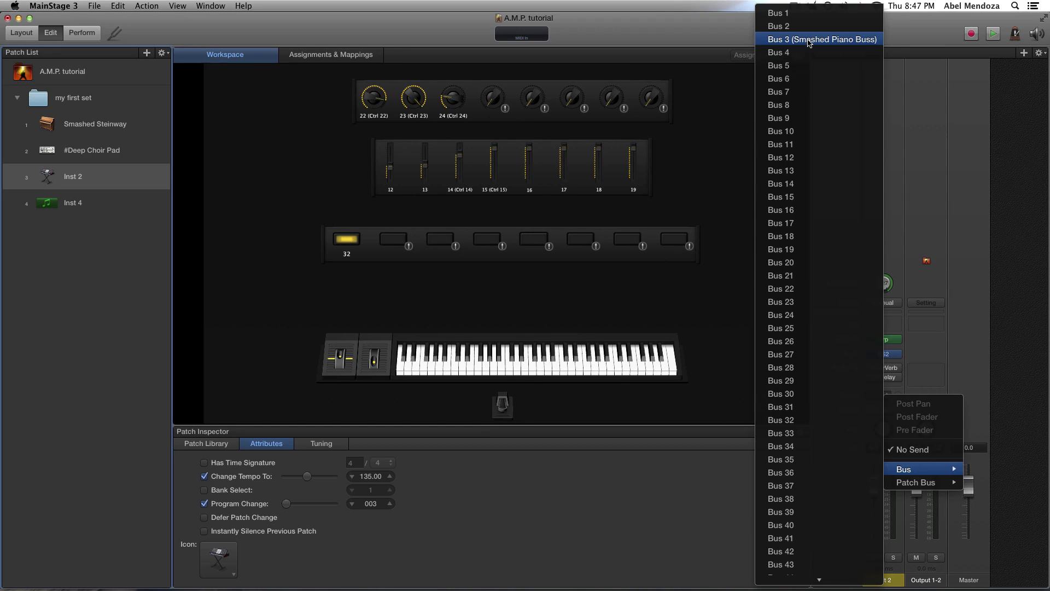
pyautogui.click(779, 15)
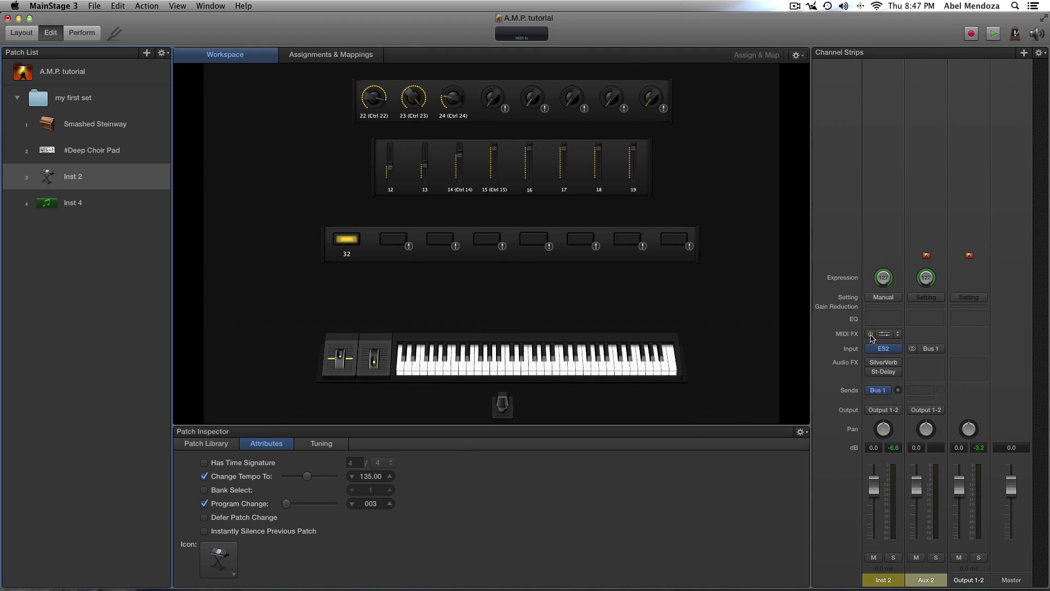
# - Insert SilverVerb on Aux 2 and raise Inst 2's Bus 1 send level
pyautogui.click(935, 365)
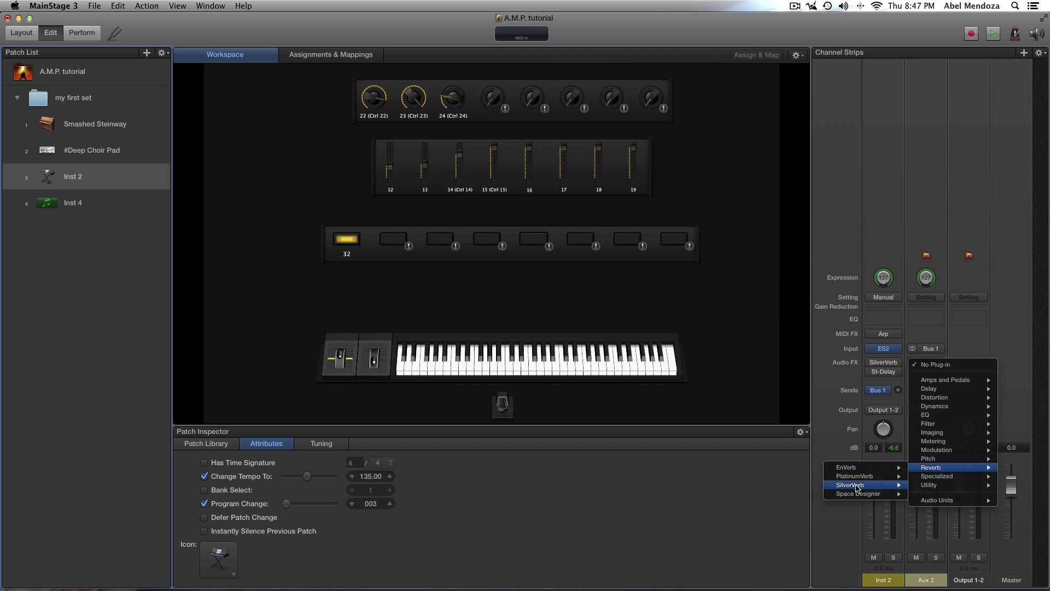
pyautogui.moveTo(854, 484)
pyautogui.click(807, 484)
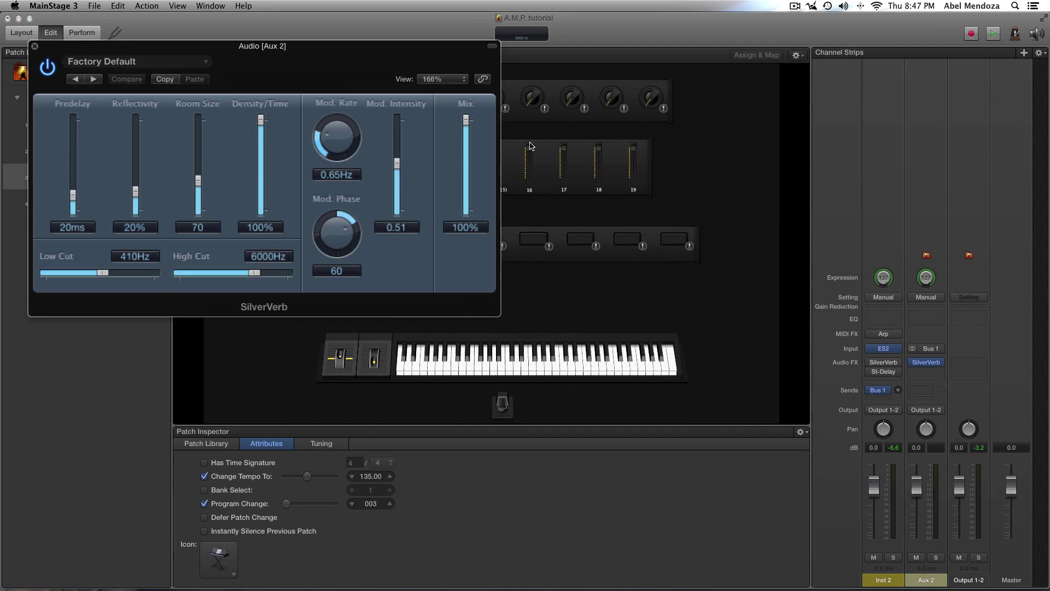
pyautogui.moveTo(331, 76); pyautogui.dragTo(559, 76)
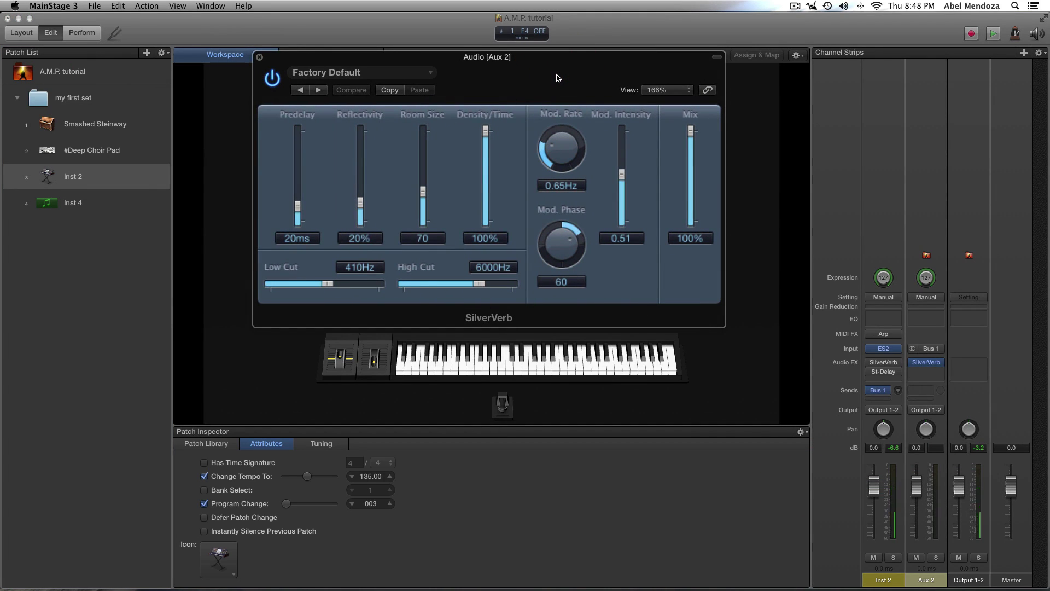
pyautogui.click(926, 362)
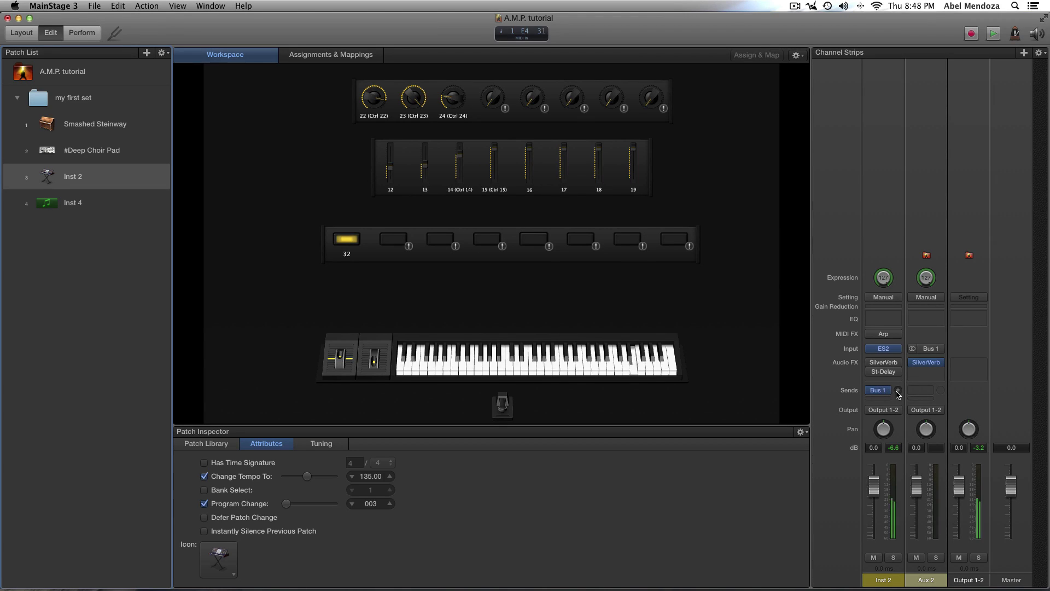
pyautogui.moveTo(898, 392); pyautogui.dragTo(892, 316)
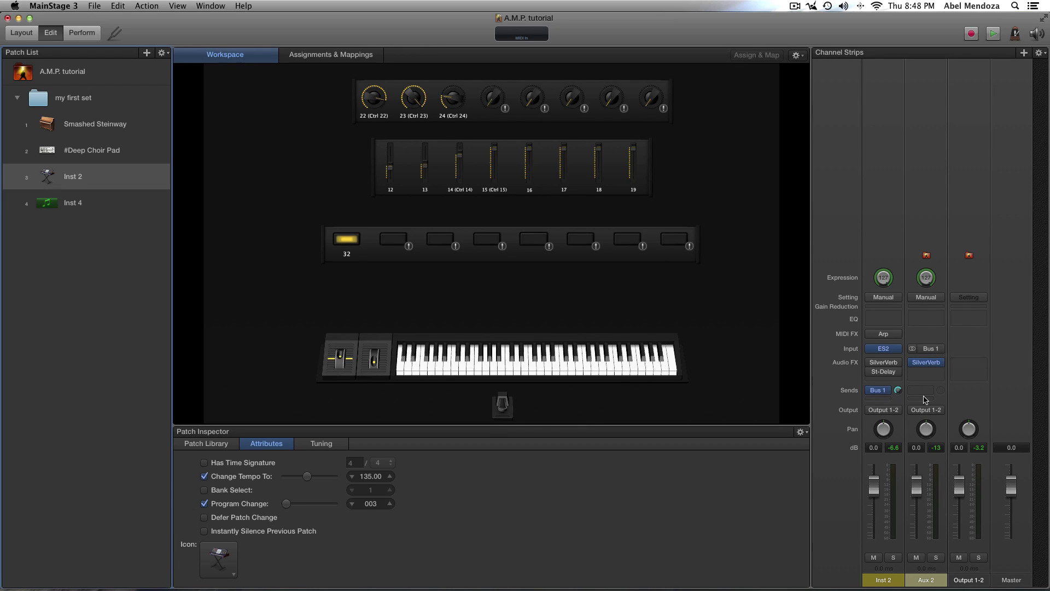
# - Add a second send from Inst 2 to Bus 2
pyautogui.click(878, 398)
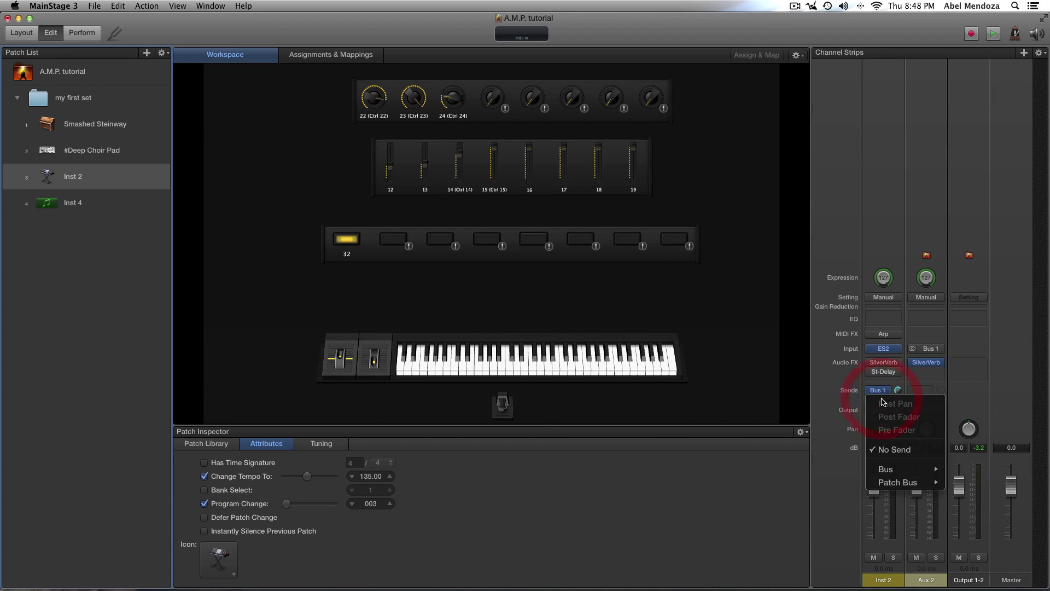
pyautogui.moveTo(888, 473)
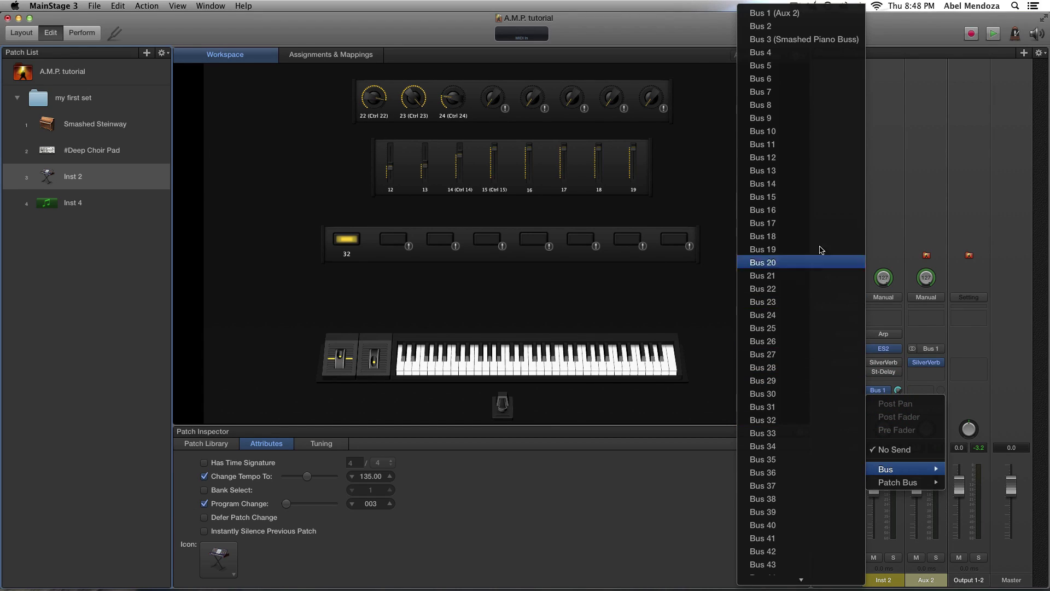
pyautogui.click(755, 29)
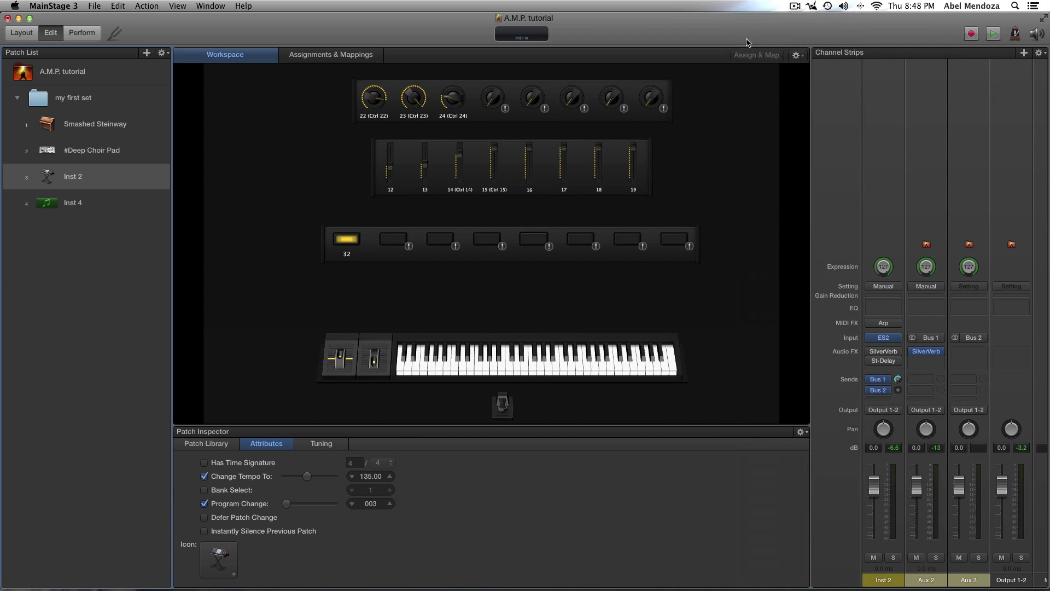
# - Insert a stereo Echo on Aux 3, raise the Bus 2 send, and close the Echo window
pyautogui.moveTo(960, 588)
pyautogui.click(978, 353)
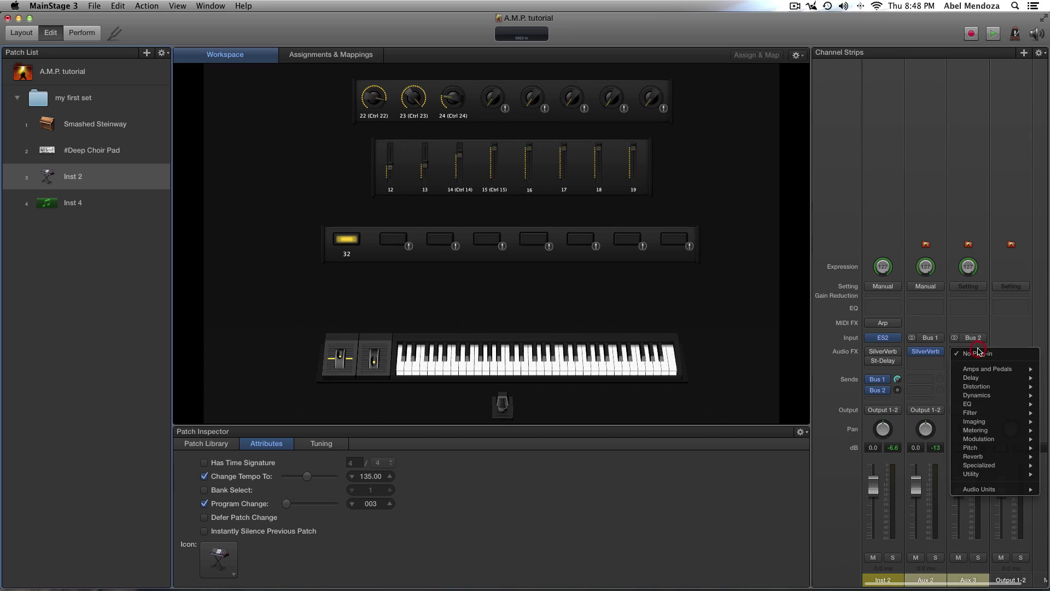
pyautogui.moveTo(977, 379)
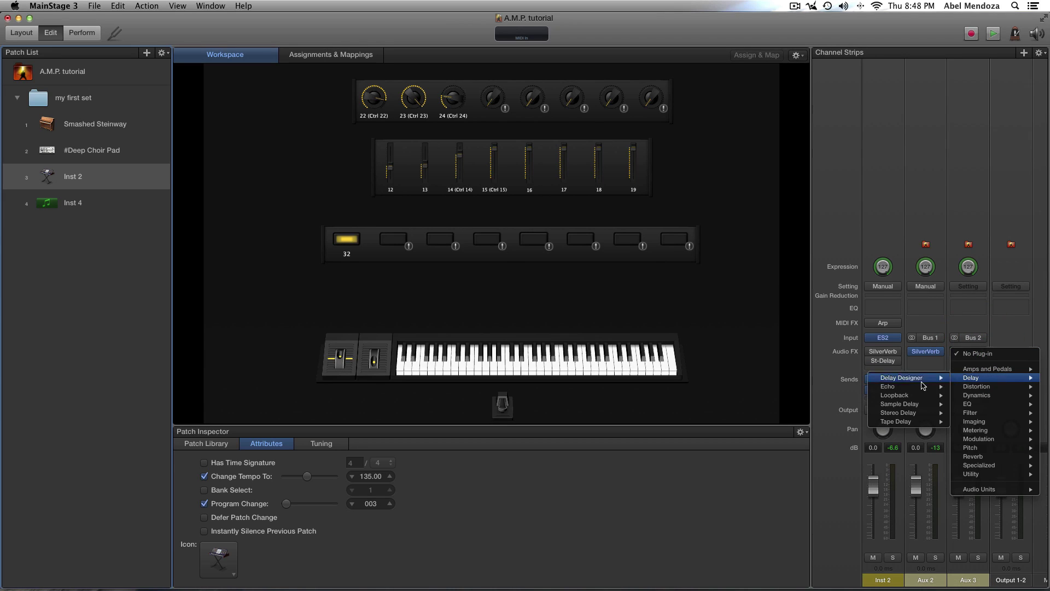
pyautogui.moveTo(889, 388)
pyautogui.click(852, 386)
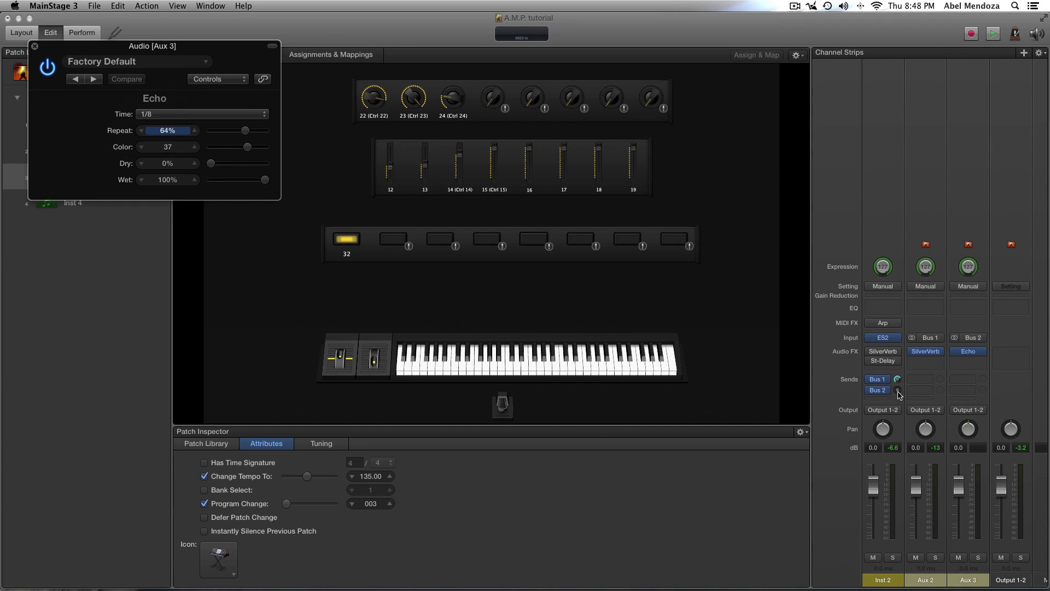
pyautogui.moveTo(898, 394); pyautogui.dragTo(899, 397)
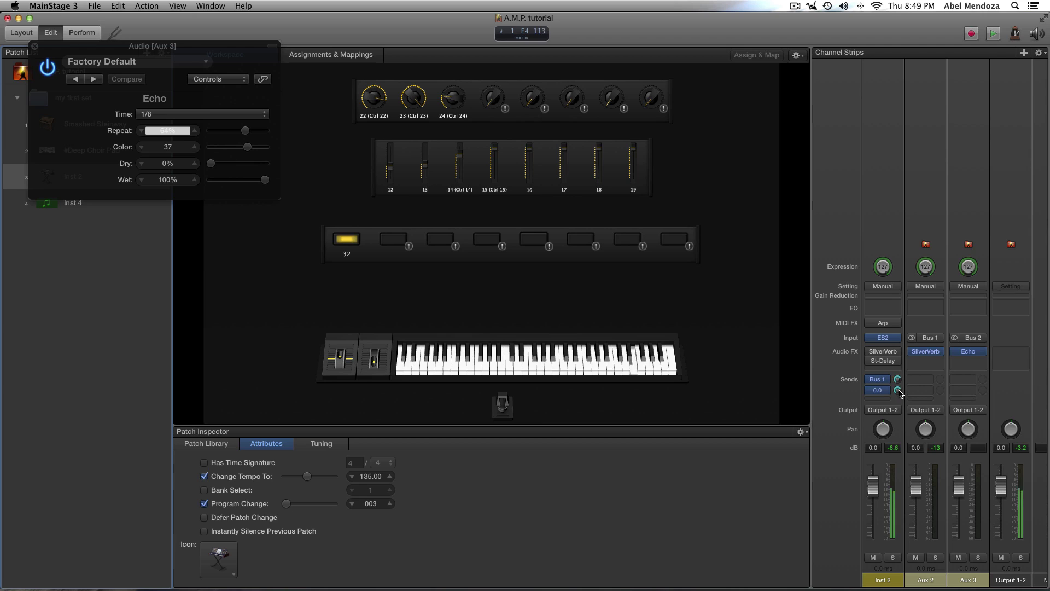
pyautogui.click(34, 45)
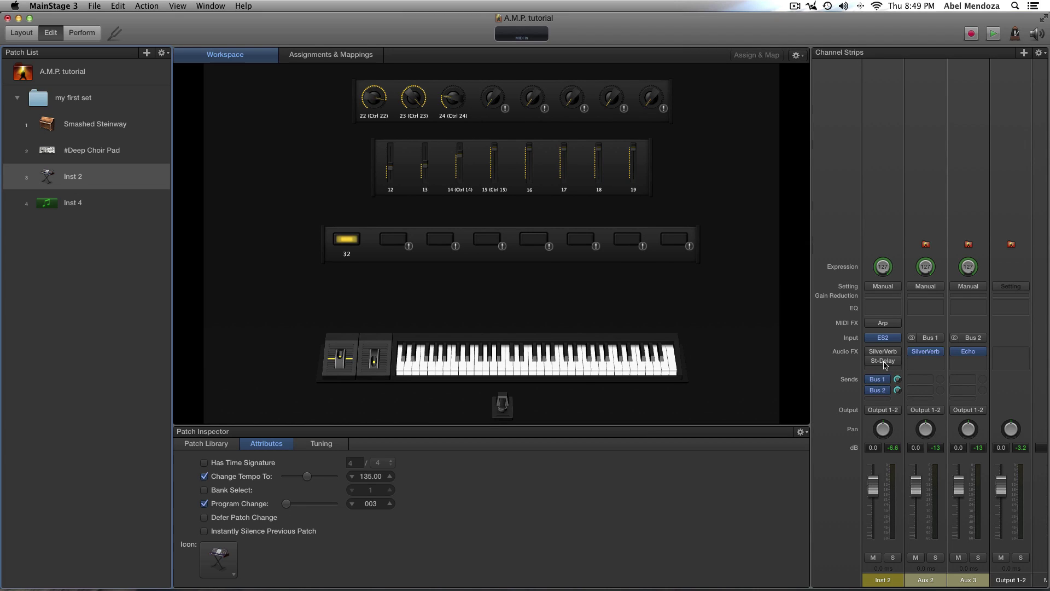
pyautogui.moveTo(887, 356)
# - In the Patch List, go from the concert through Smashed Steinway to #Deep Choir Pad
pyautogui.click(55, 74)
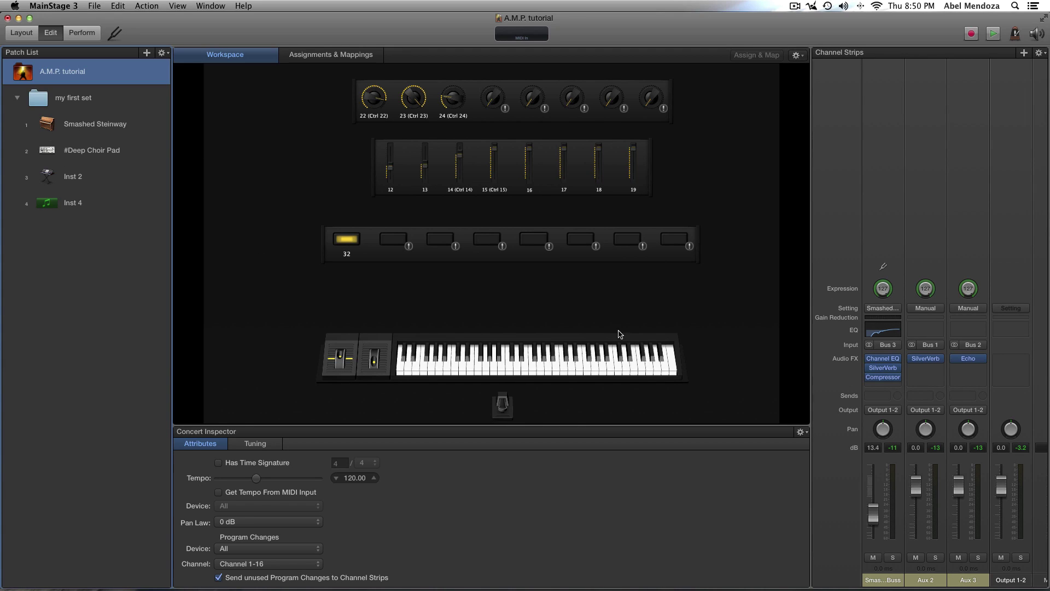
pyautogui.click(89, 129)
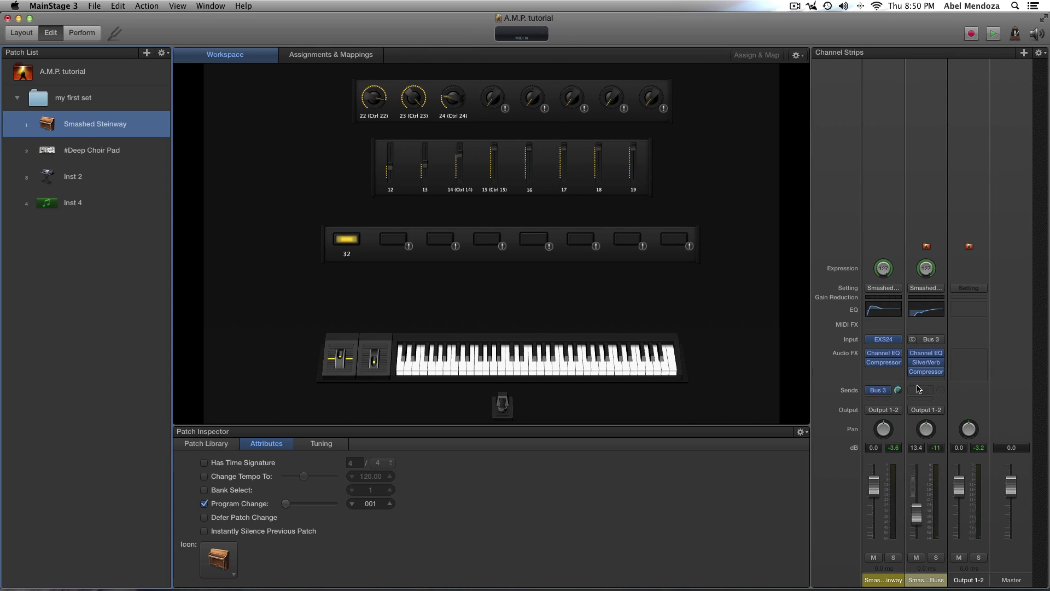
pyautogui.click(74, 155)
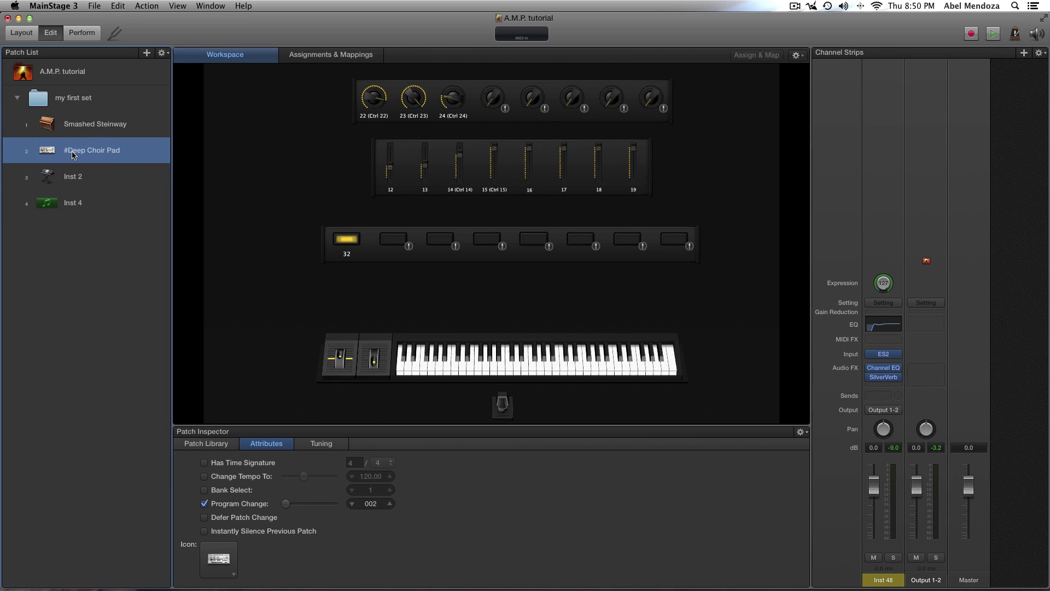
# - Bypass Channel EQ and add a Bus 1 send to Aux 2 at level 0.0
pyautogui.click(870, 370)
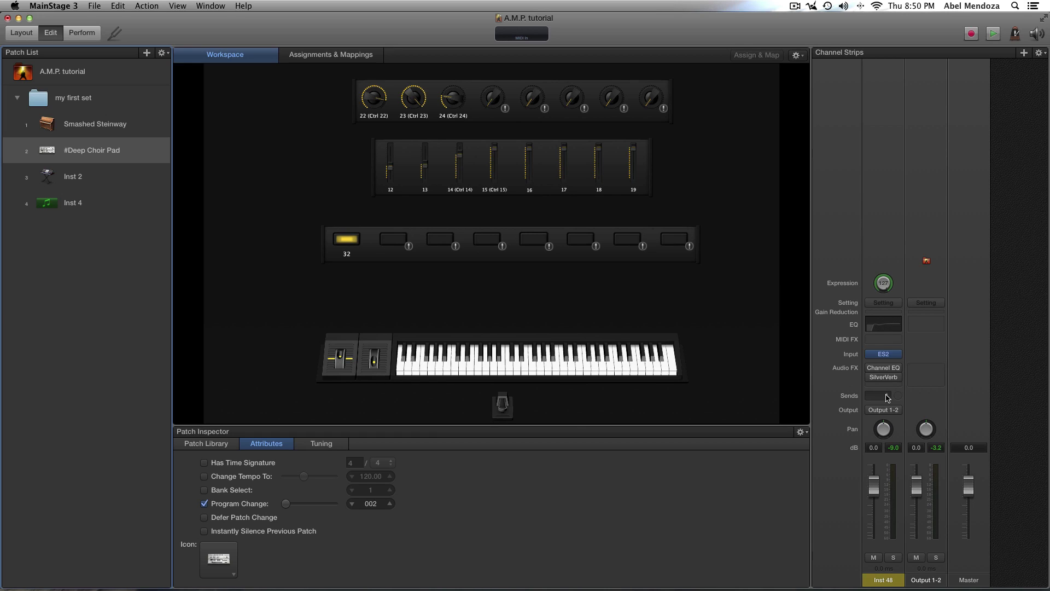
pyautogui.click(887, 398)
pyautogui.moveTo(903, 469)
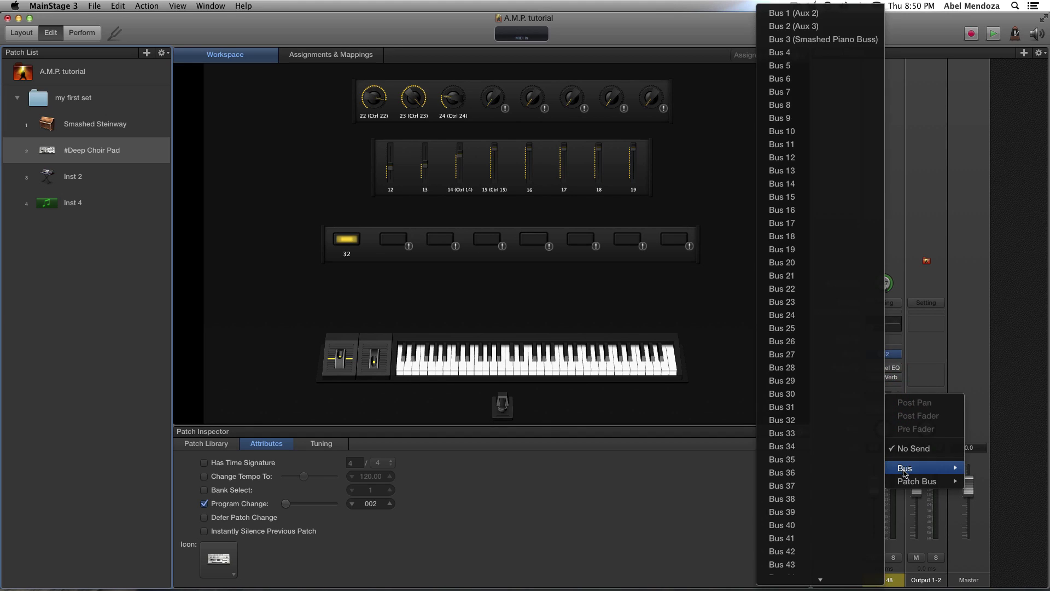
pyautogui.click(788, 13)
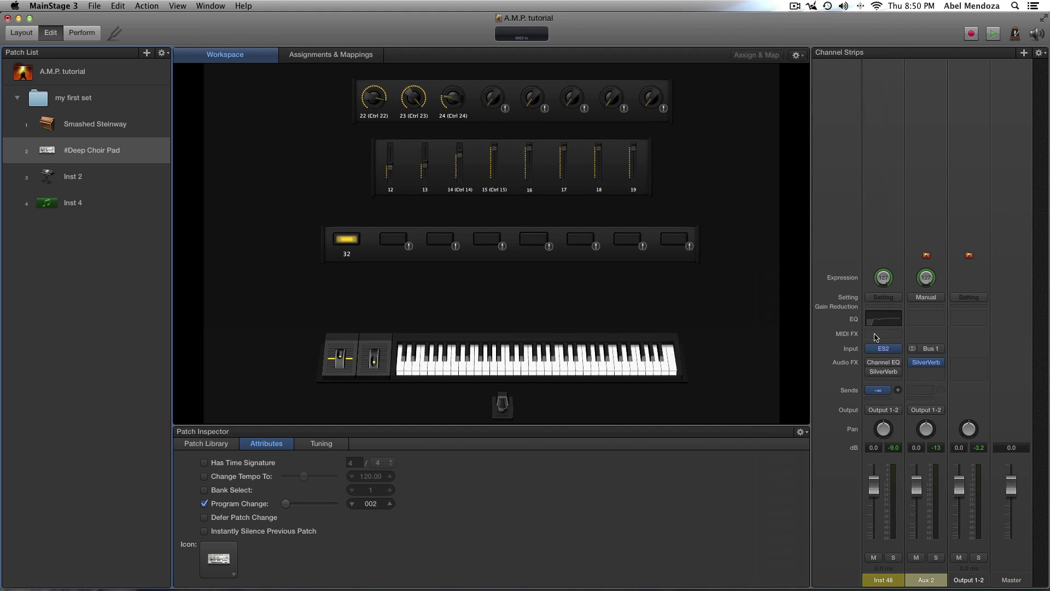
pyautogui.moveTo(928, 366)
pyautogui.click(899, 391)
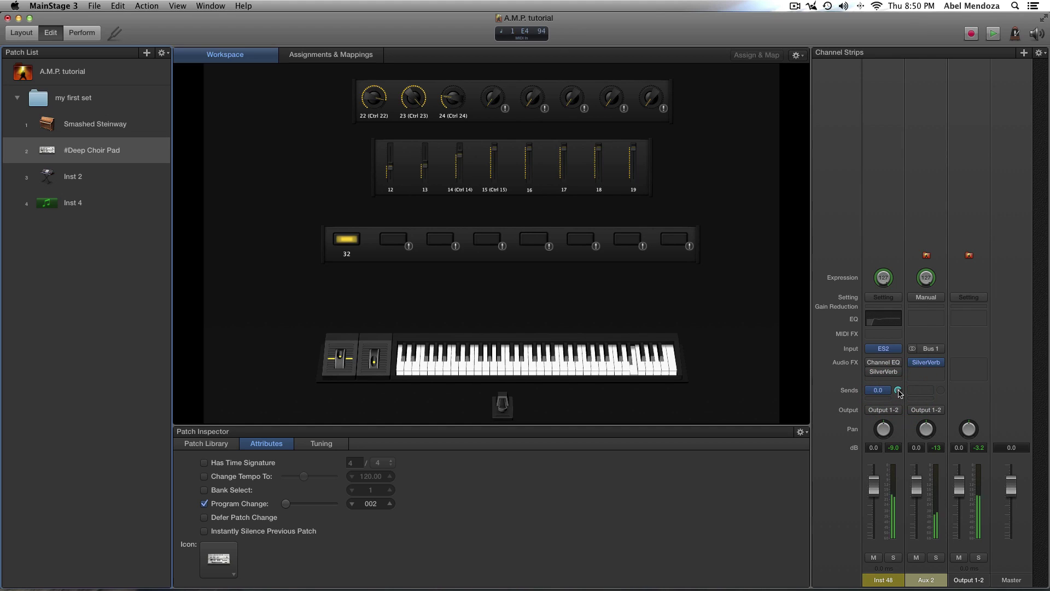
# - Add a Bus 2 send to Aux 3 at level 0.0, then switch to the Inst 2 patch
pyautogui.moveTo(874, 365)
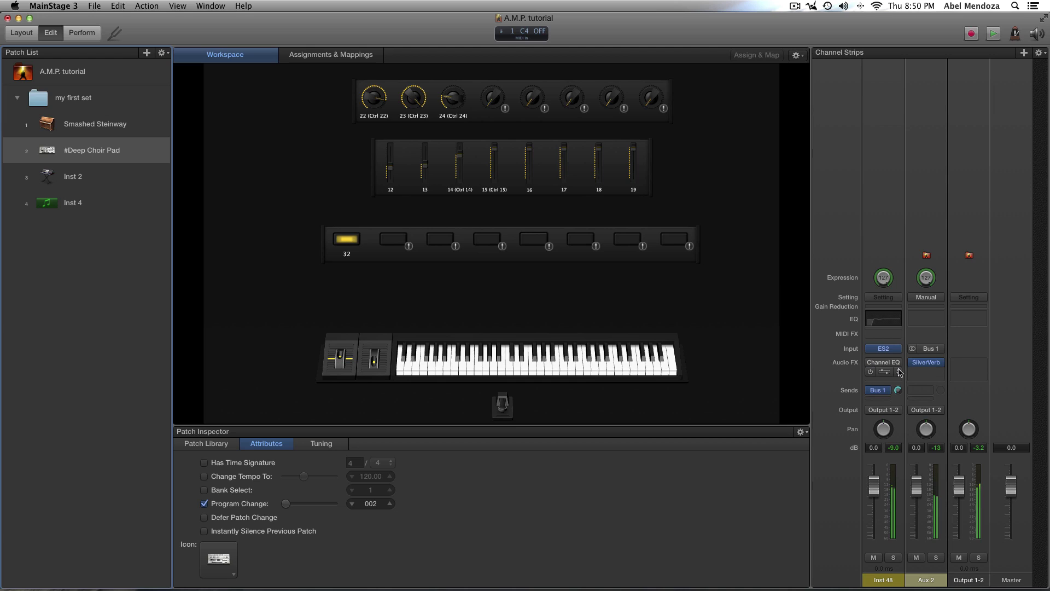
pyautogui.click(881, 393)
pyautogui.moveTo(889, 471)
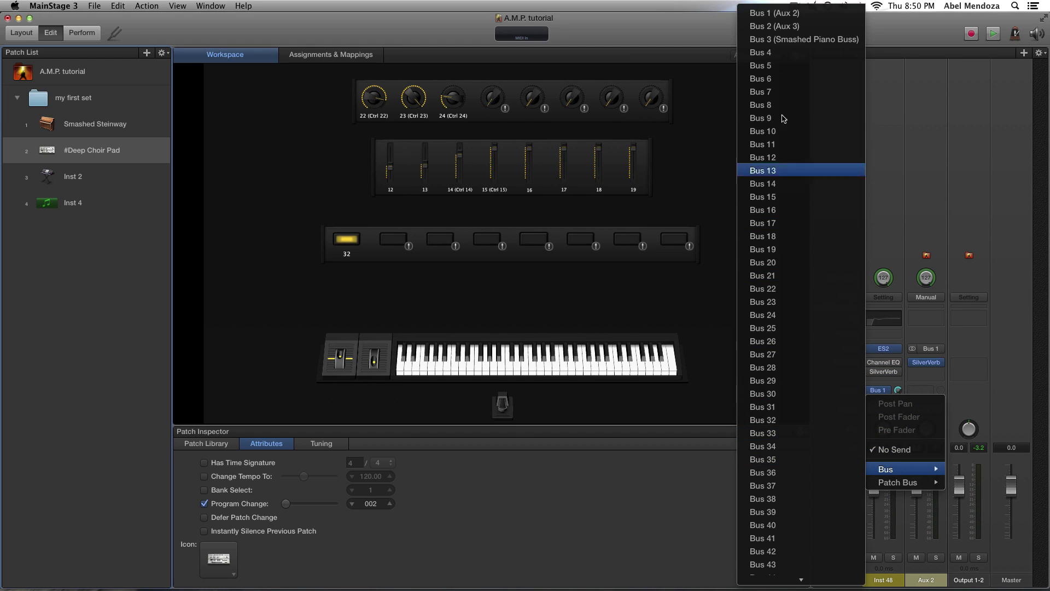
pyautogui.click(770, 27)
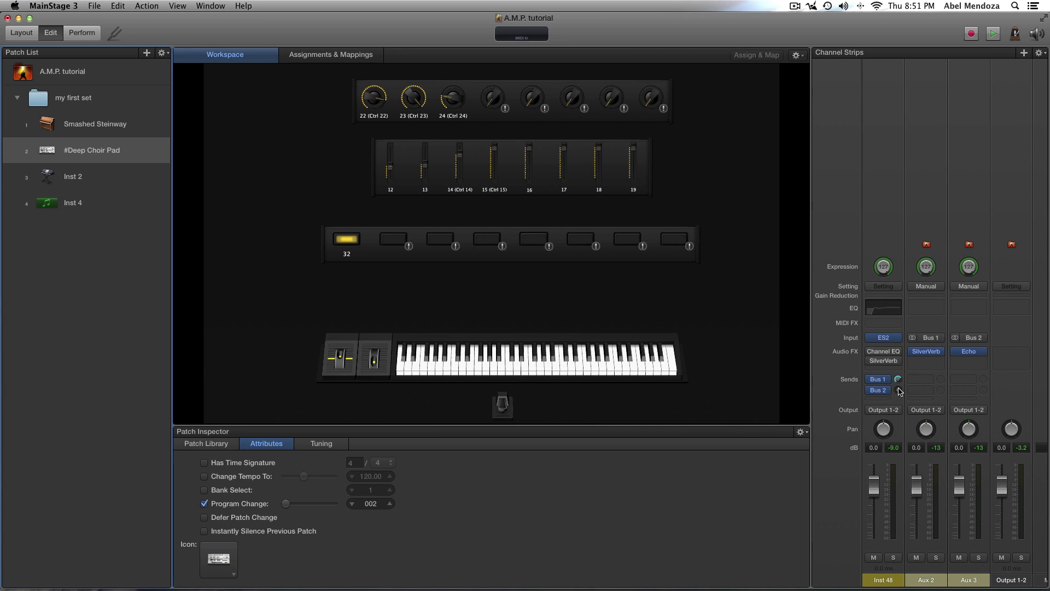
pyautogui.click(898, 391)
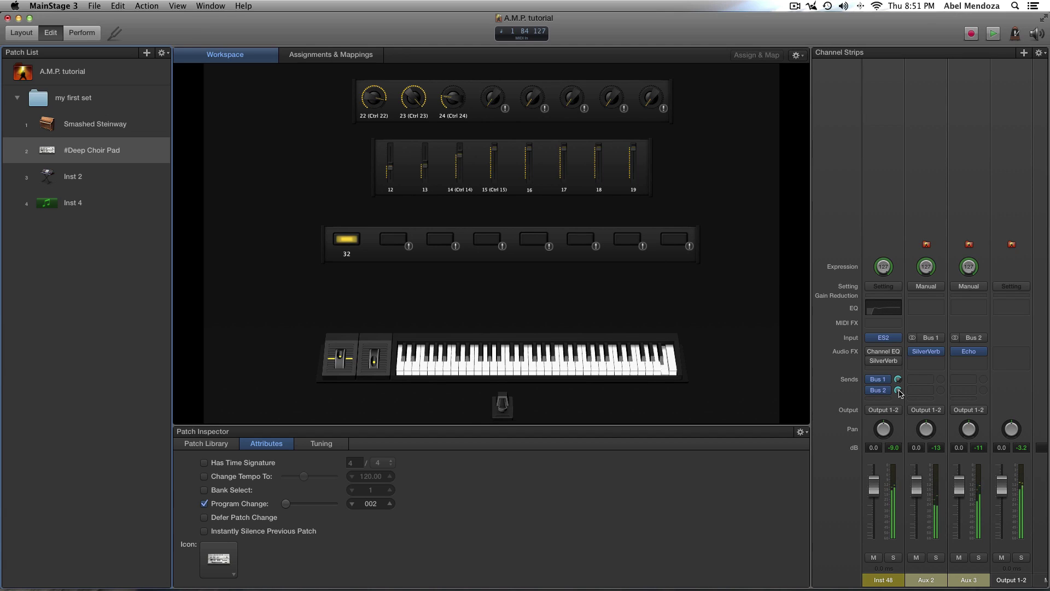
pyautogui.click(72, 183)
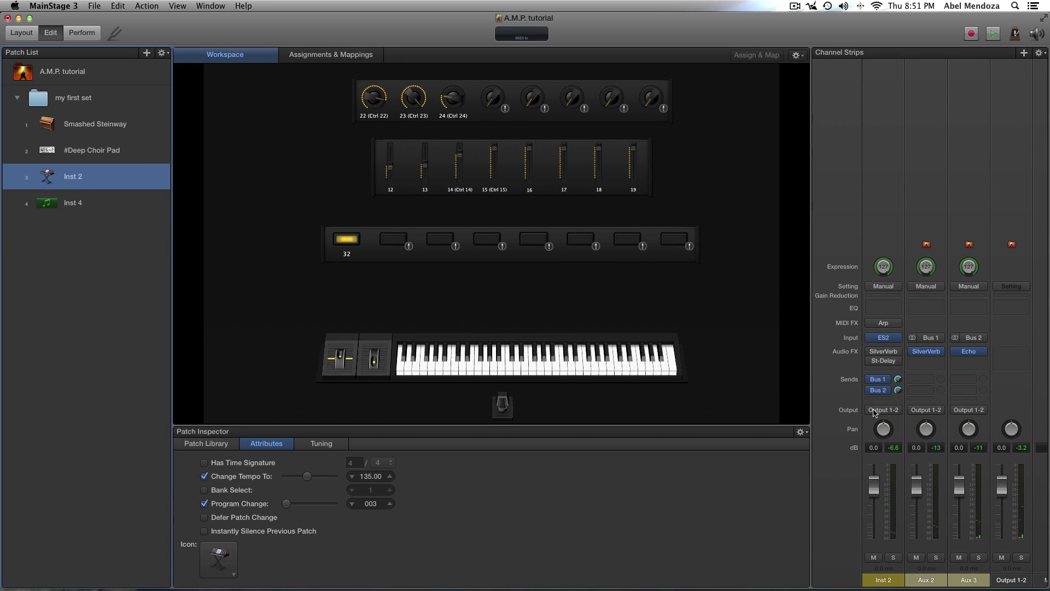
pyautogui.click(99, 155)
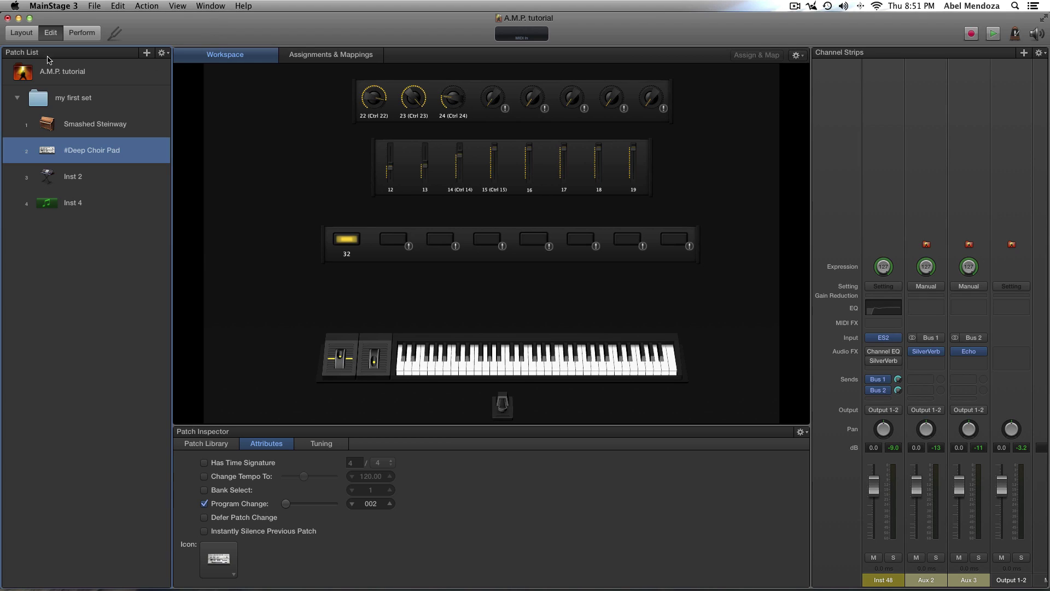
pyautogui.click(73, 73)
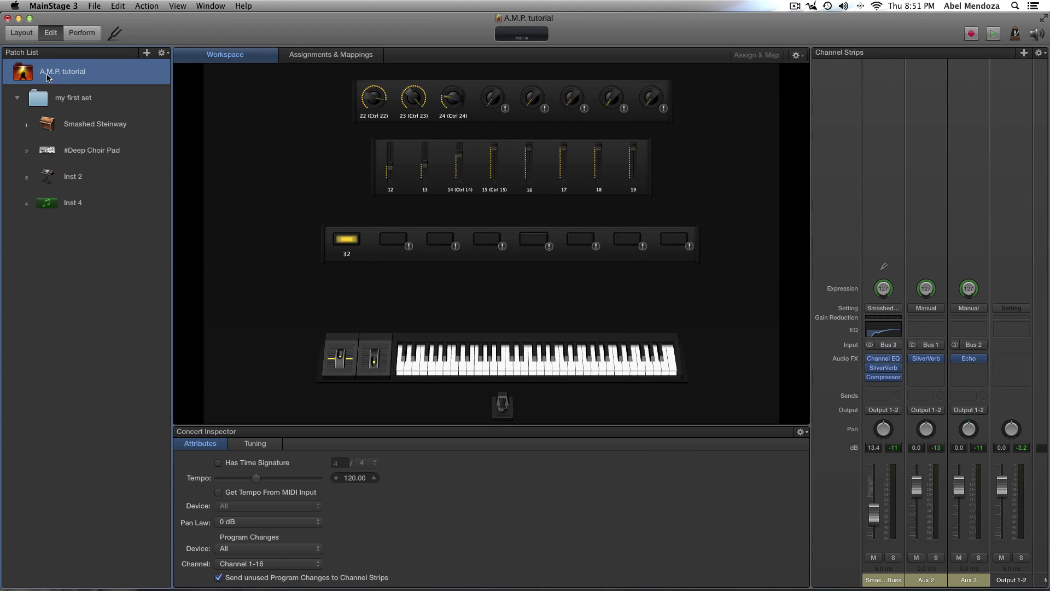
pyautogui.click(47, 123)
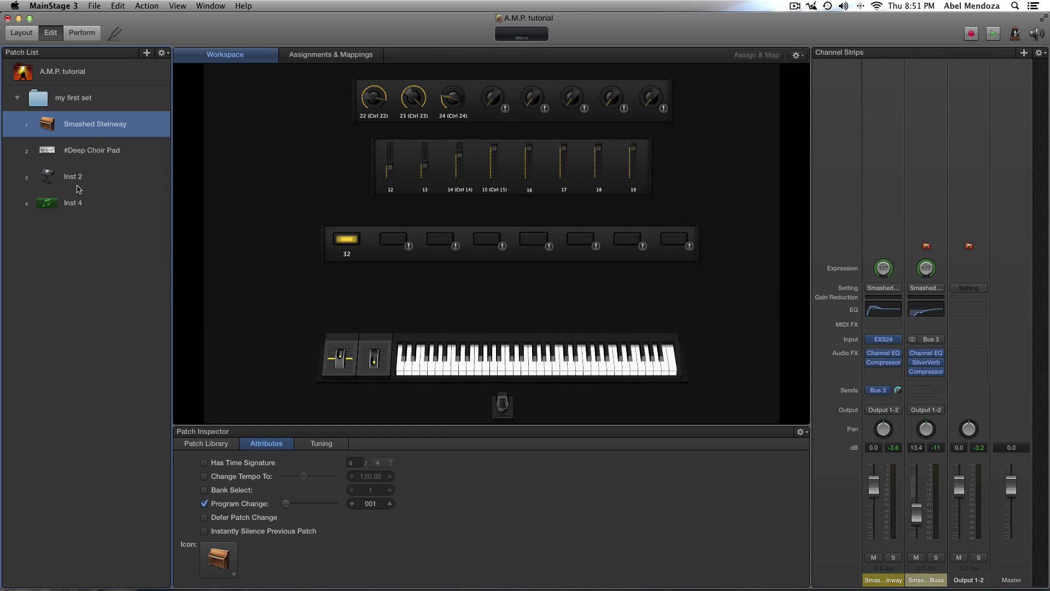
pyautogui.click(90, 156)
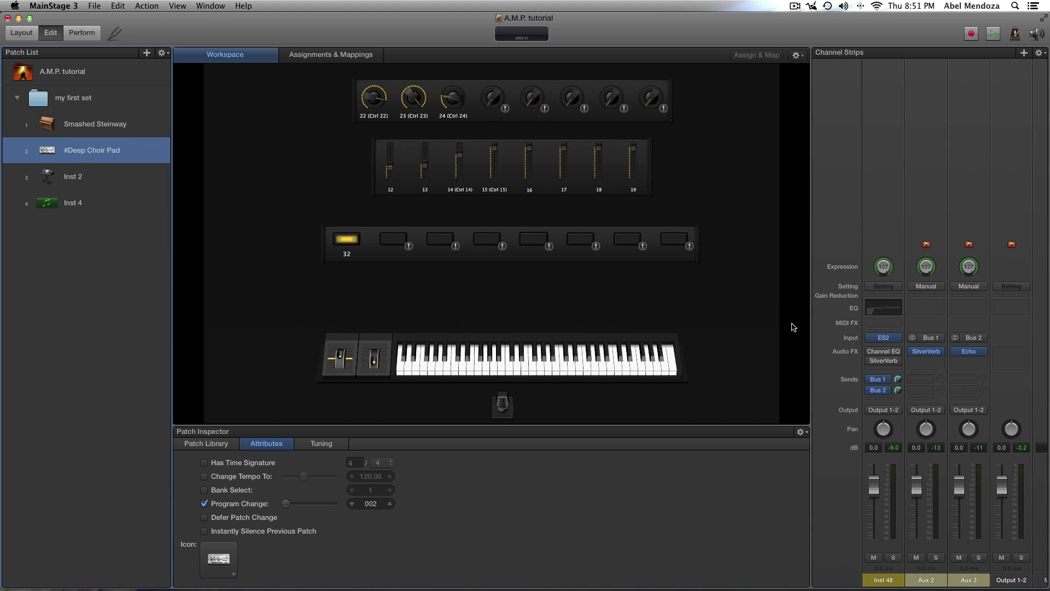
pyautogui.click(885, 390)
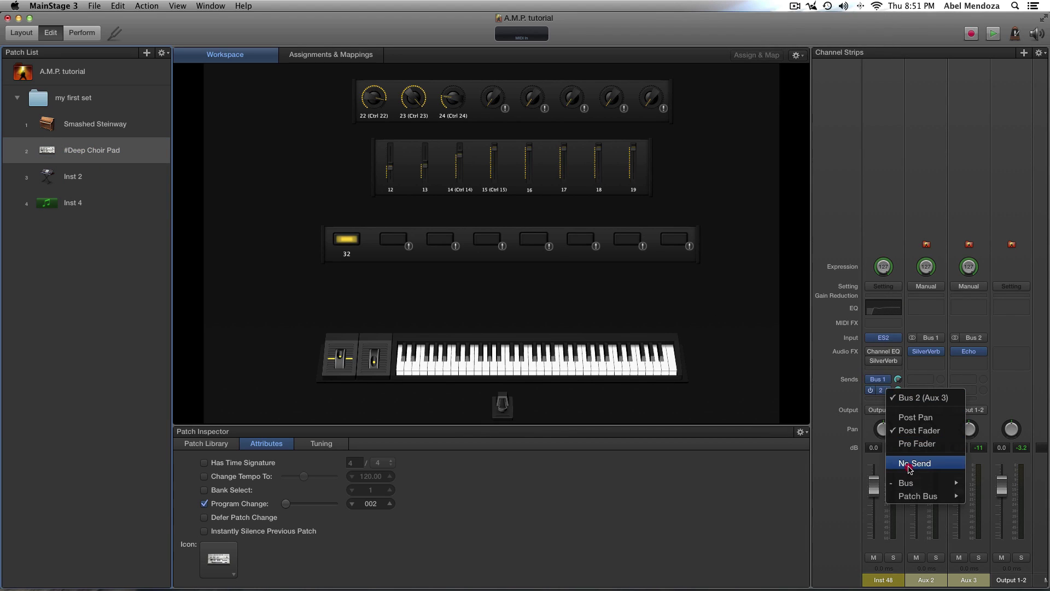
# - Remove #Deep Choir Pad's Bus 2 and Bus 1 sends, re-enable Channel EQ, and reselect the patch
pyautogui.click(915, 463)
pyautogui.click(882, 390)
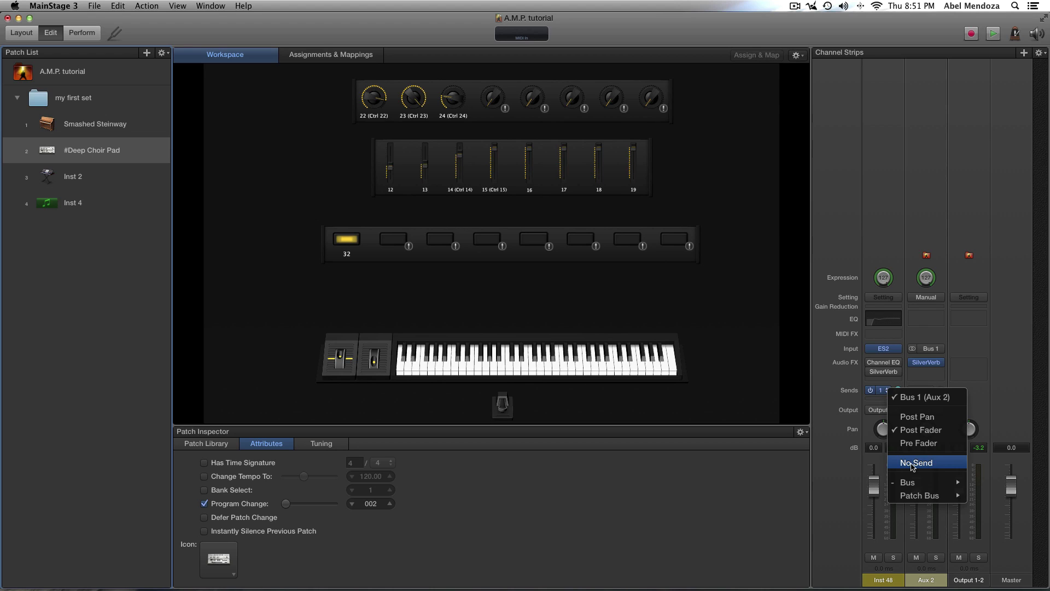
pyautogui.click(912, 464)
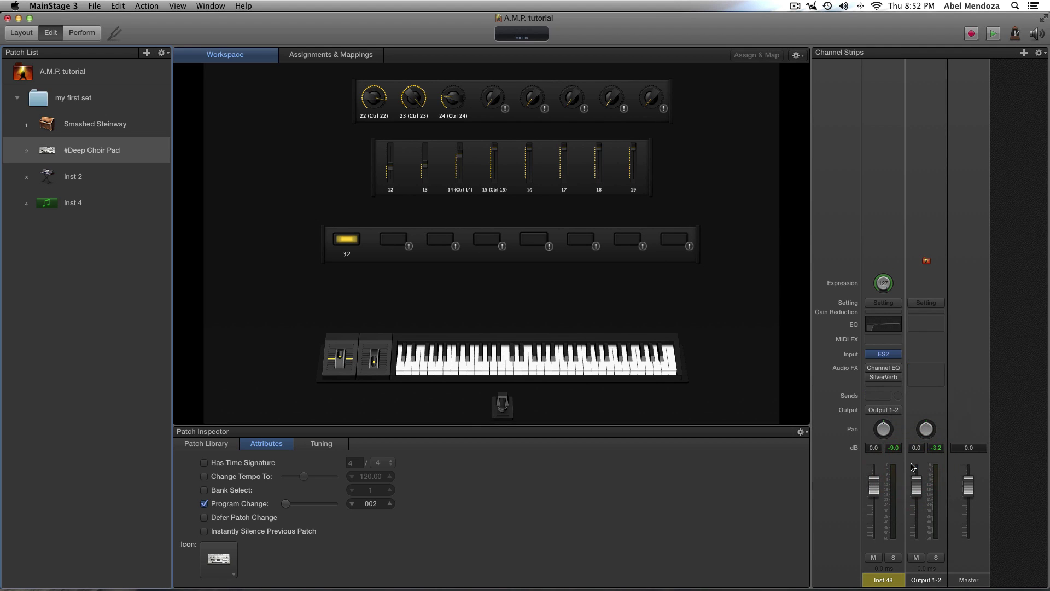
pyautogui.click(870, 367)
pyautogui.click(114, 156)
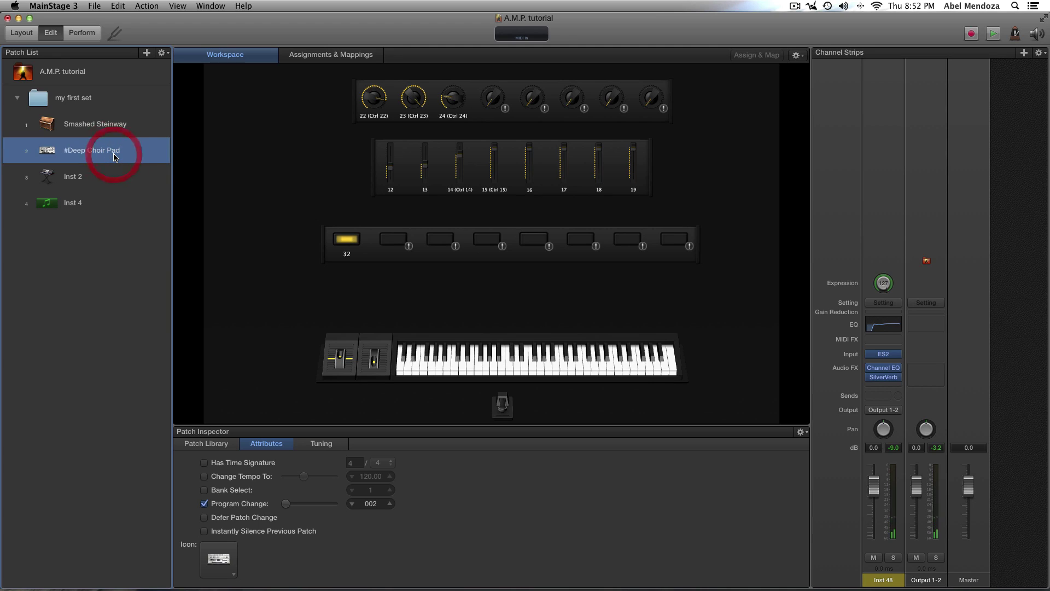
pyautogui.click(85, 153)
pyautogui.click(162, 53)
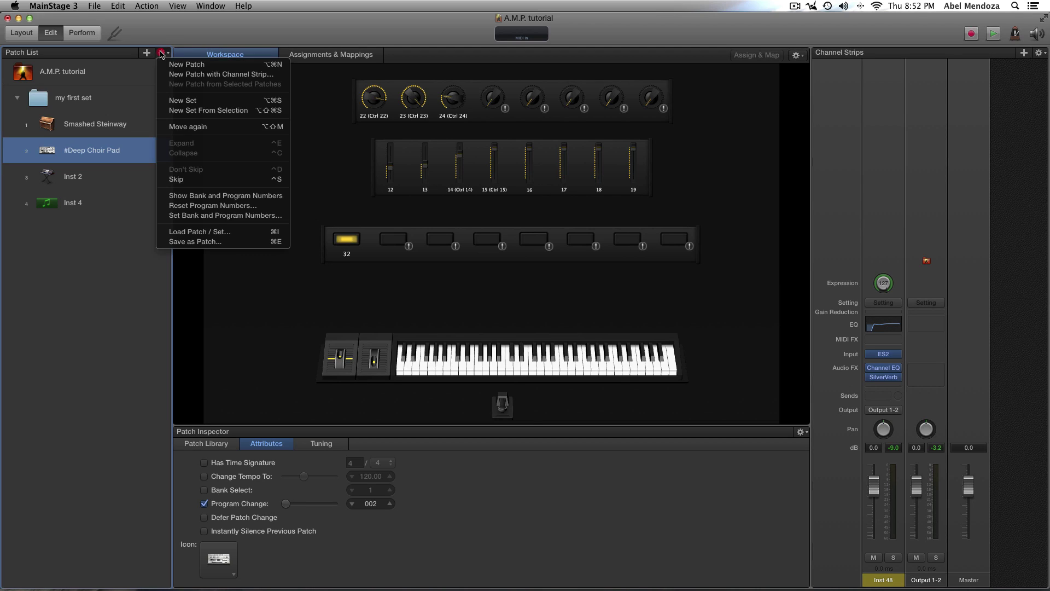
pyautogui.click(199, 244)
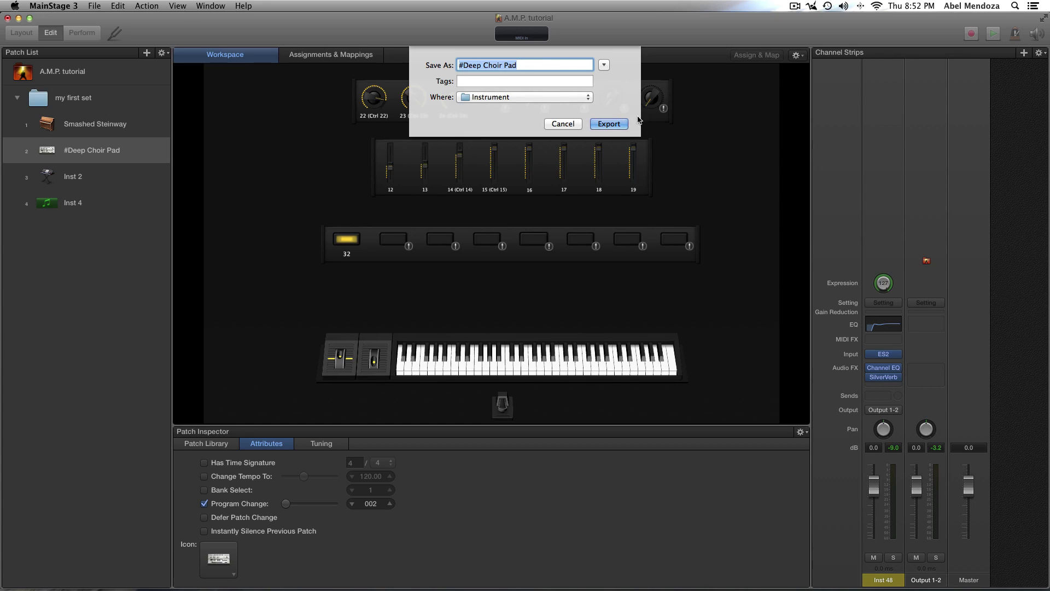
pyautogui.click(609, 124)
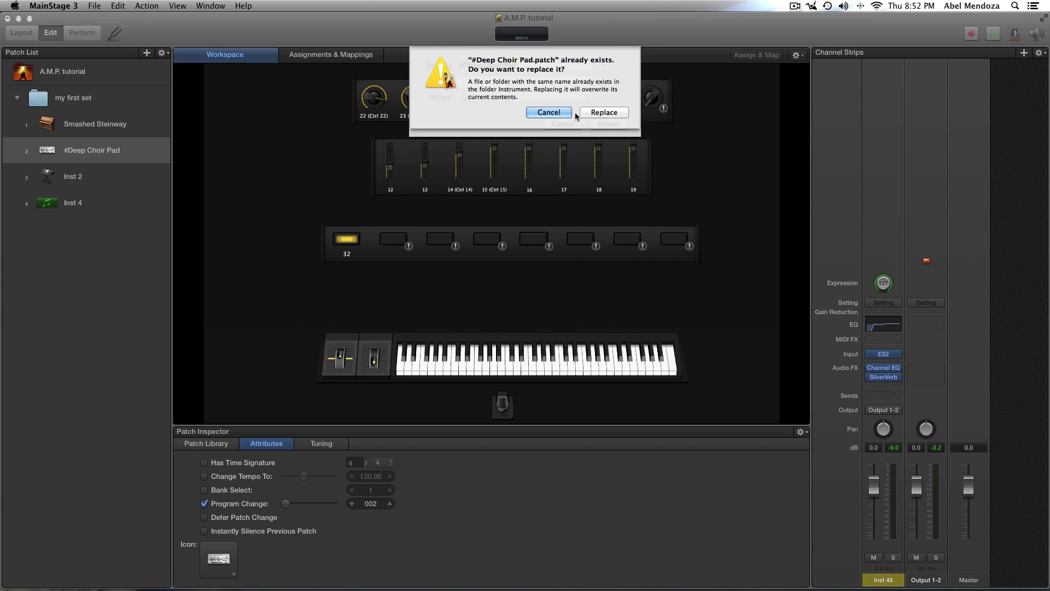
pyautogui.click(543, 113)
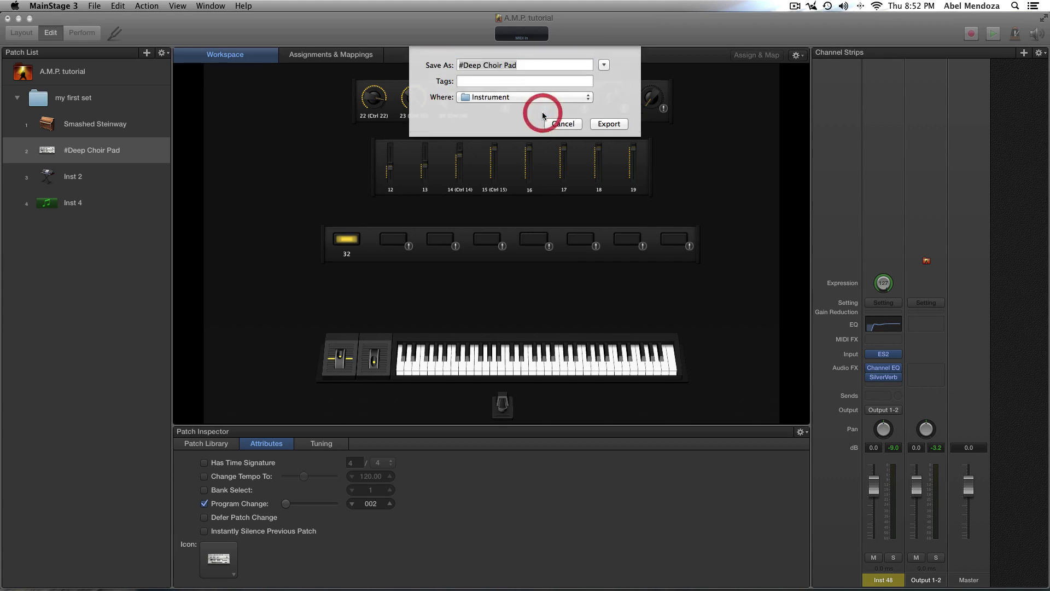
pyautogui.click(550, 123)
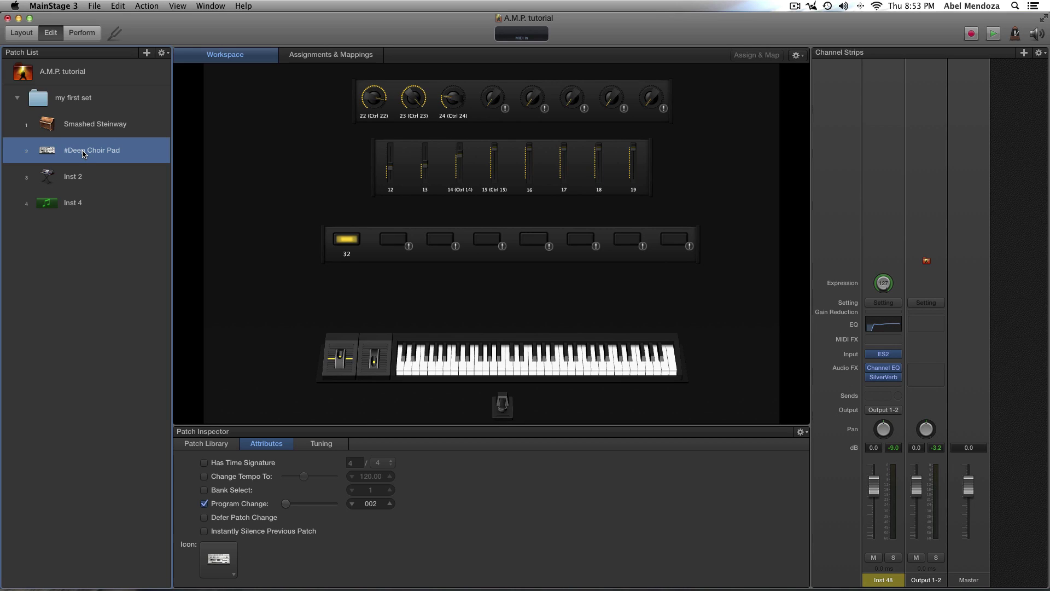